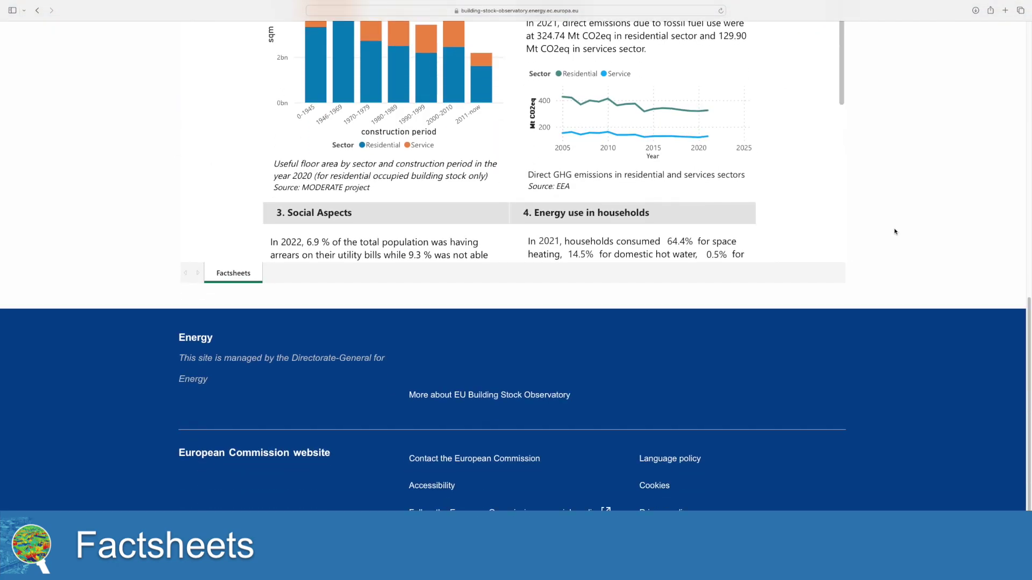
Show the factsheet full screen and switch its country from EU27 to France.
scroll(895, 232, up, 9)
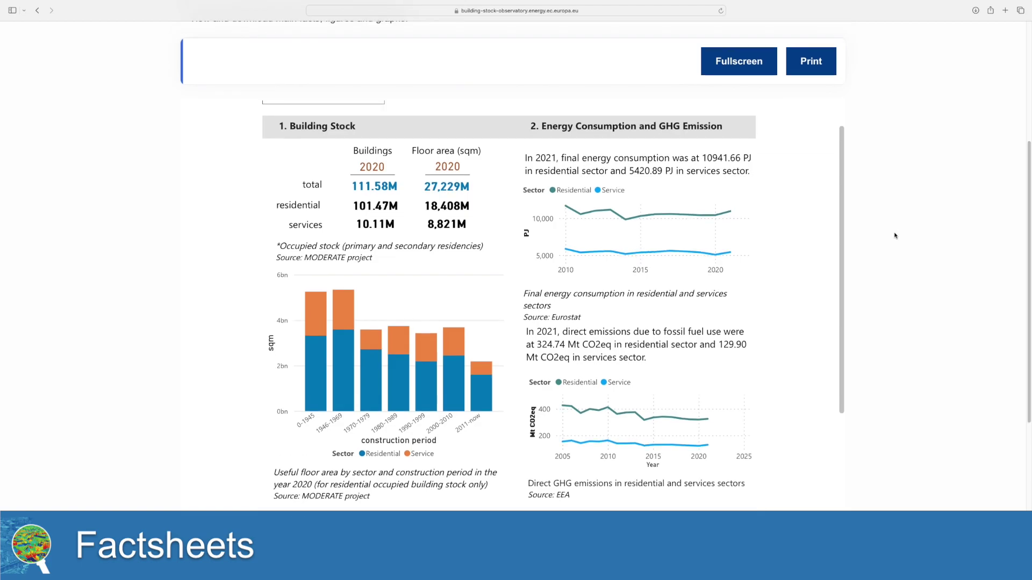
scroll(895, 235, up, 3)
click(739, 143)
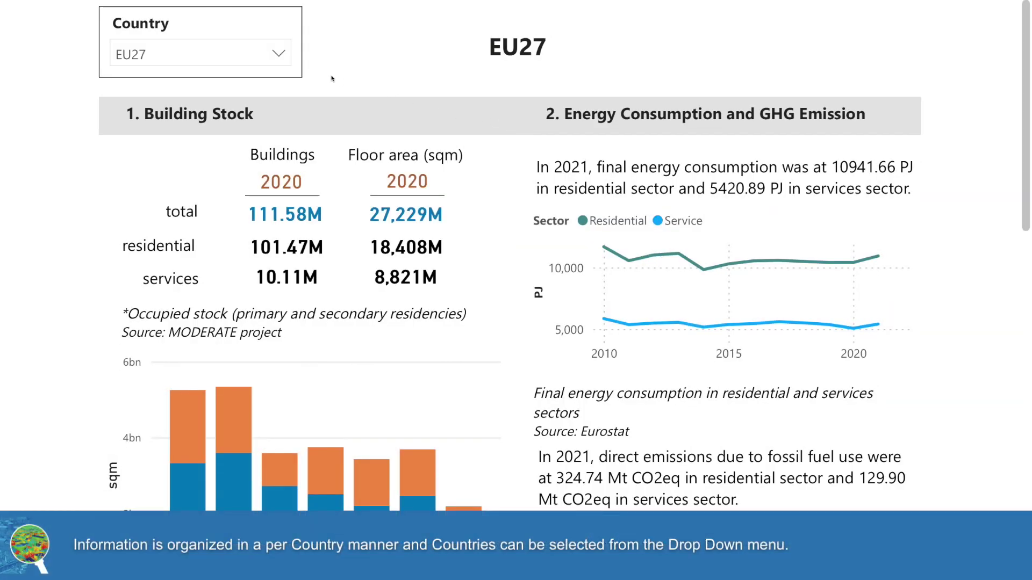
click(284, 60)
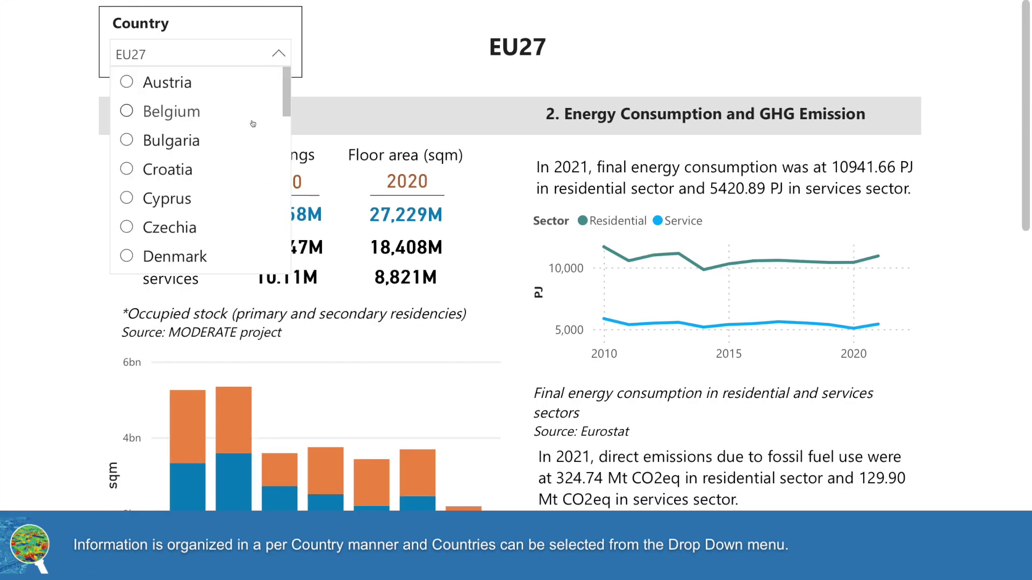
scroll(242, 136, down, 3)
scroll(237, 138, down, 3)
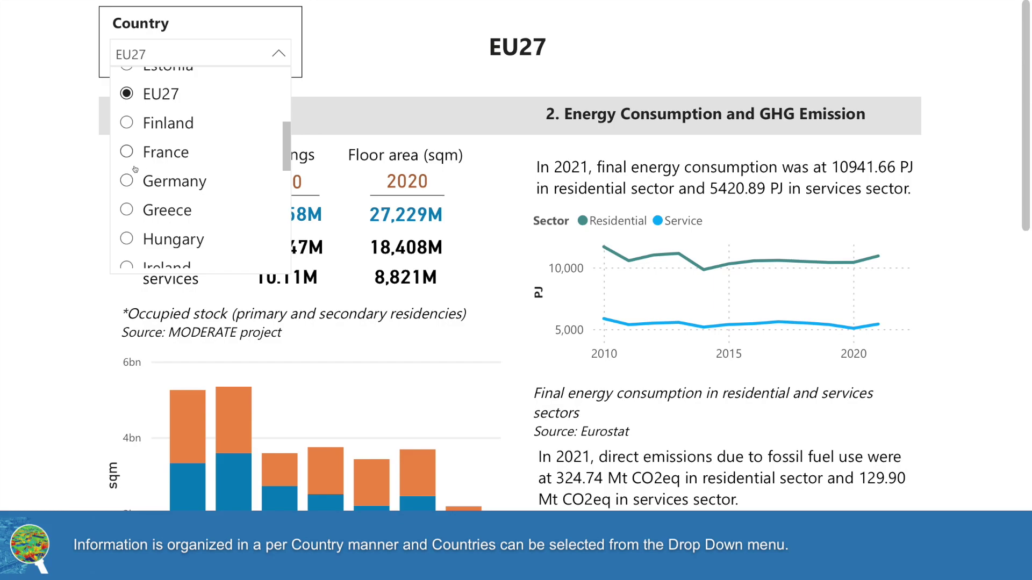
click(127, 152)
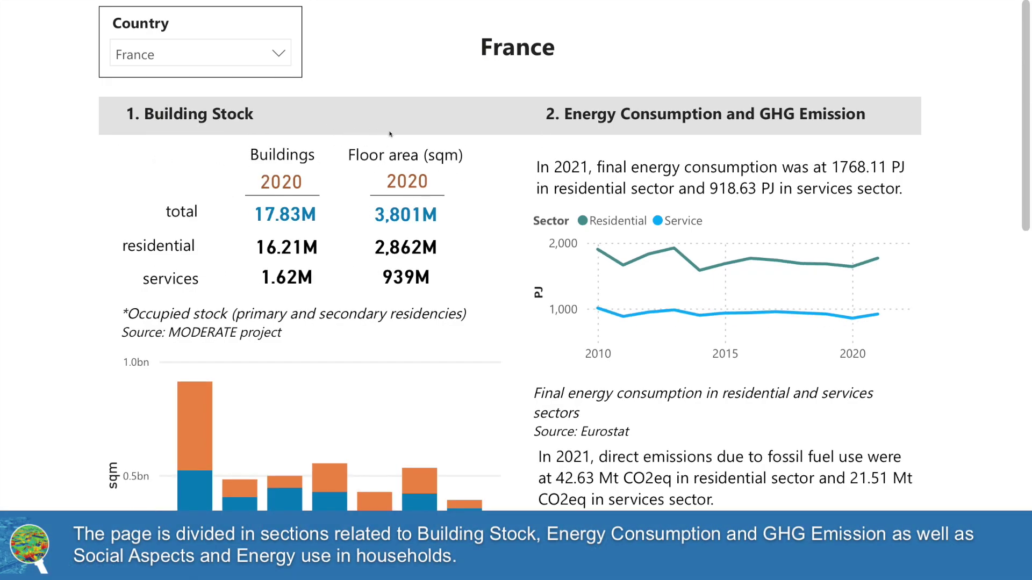
scroll(485, 140, down, 3)
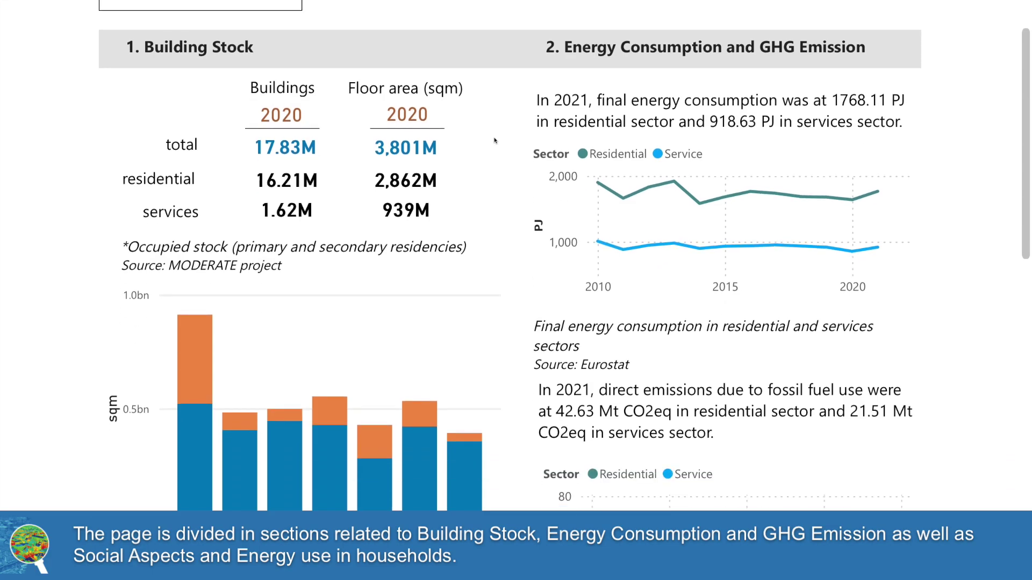
scroll(494, 141, down, 3)
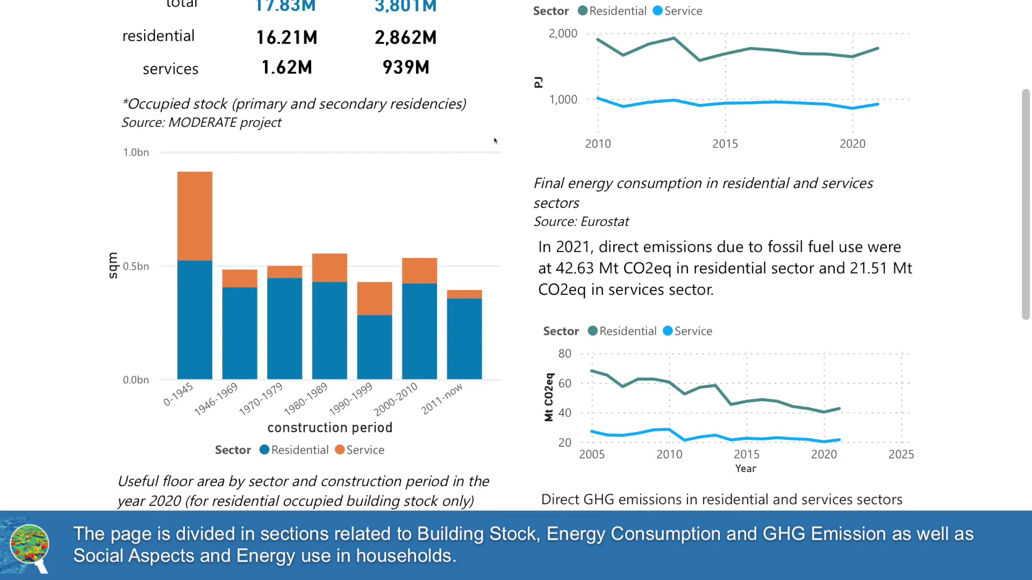
scroll(494, 141, down, 4)
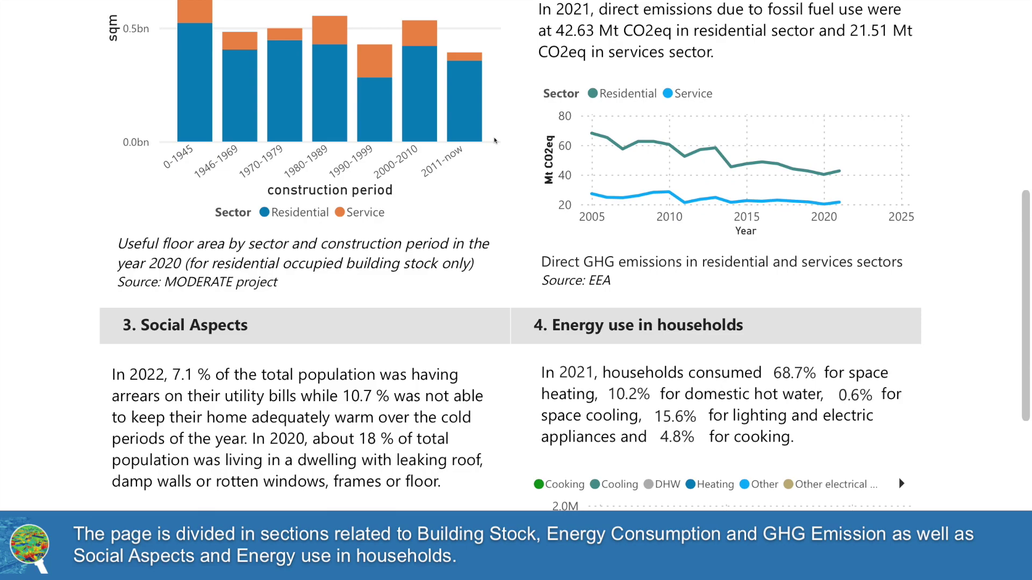
scroll(501, 150, down, 5)
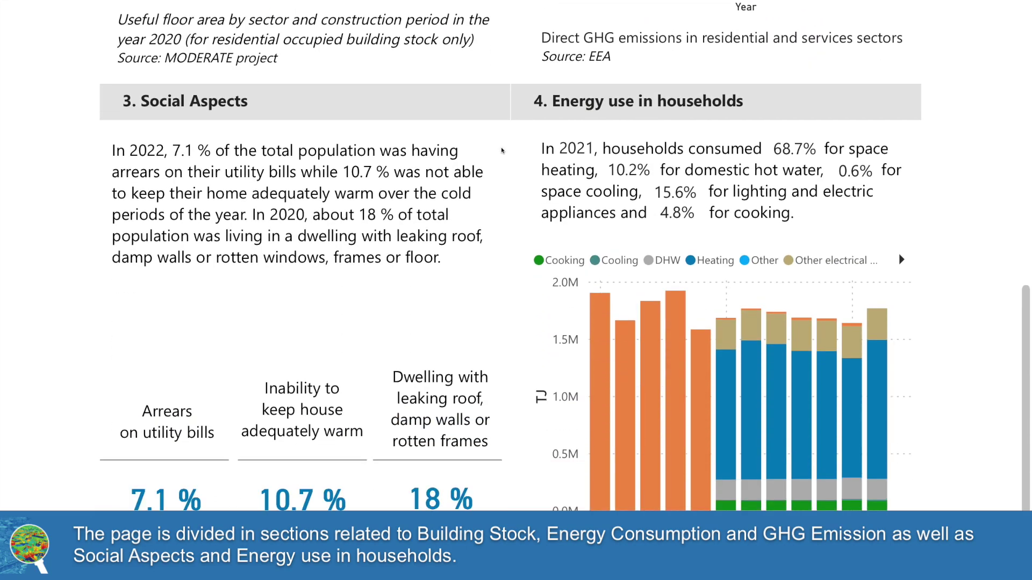
scroll(501, 150, down, 1)
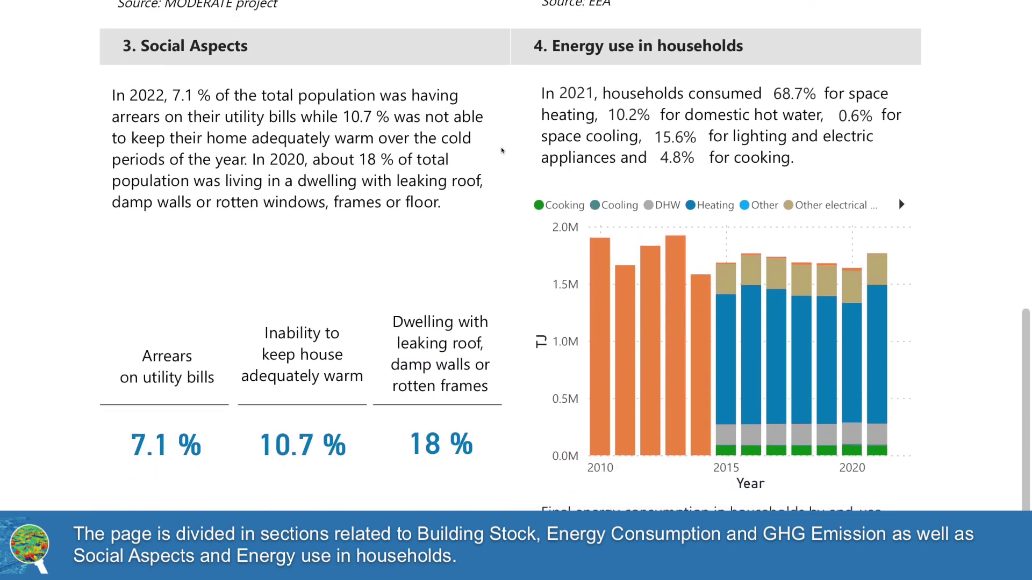
scroll(501, 151, up, 8)
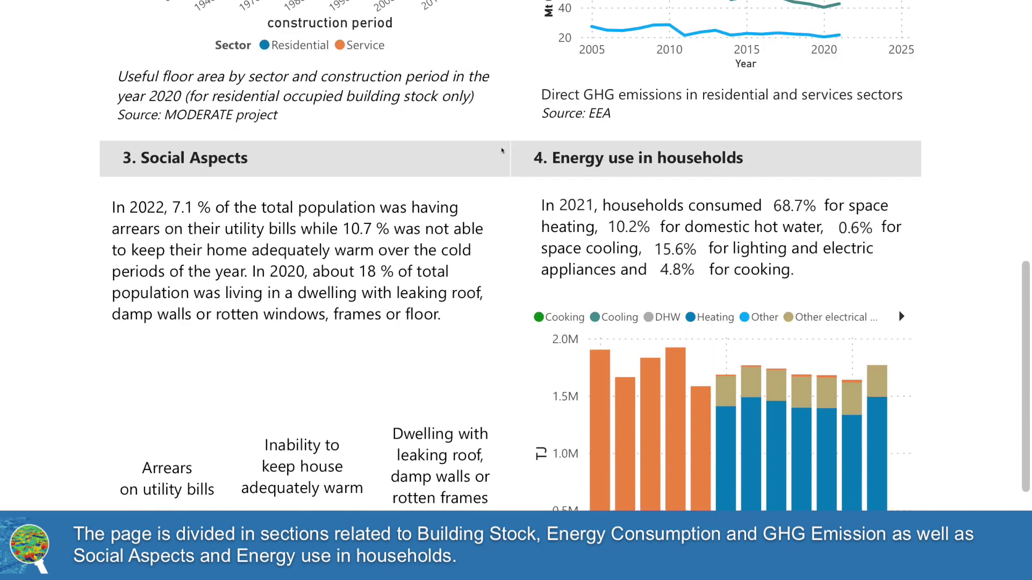
scroll(502, 151, up, 2)
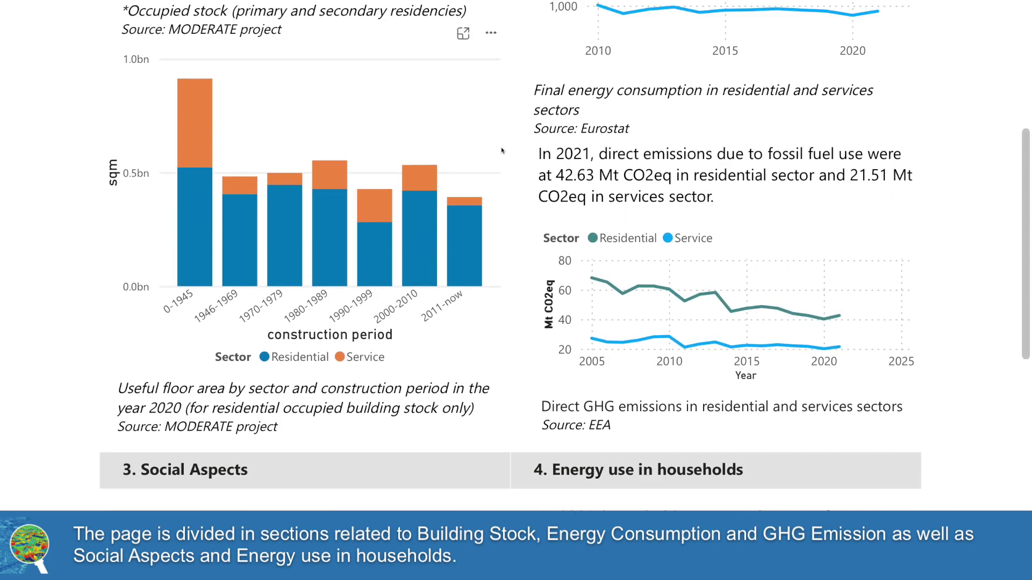
scroll(501, 150, up, 2)
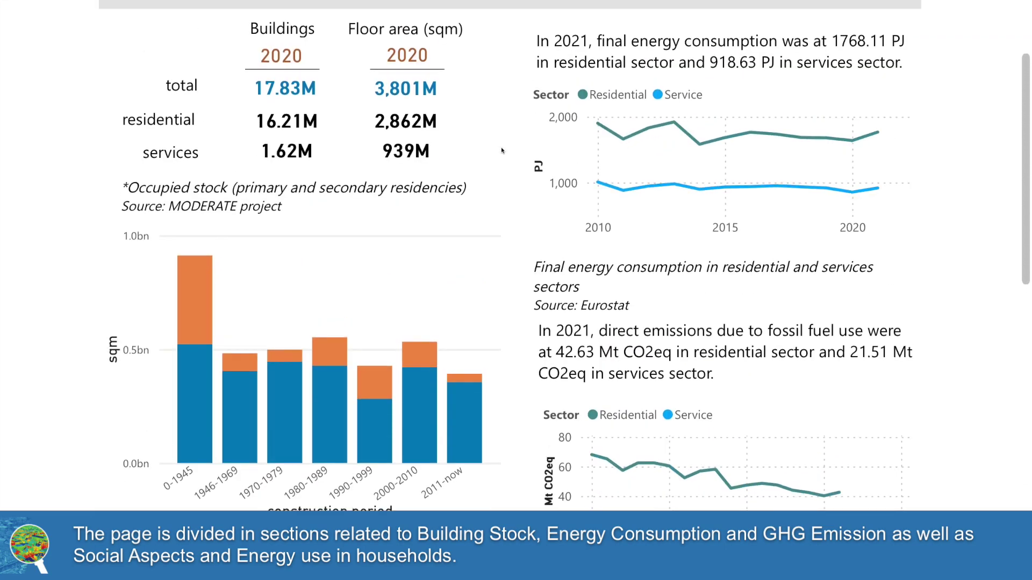
scroll(501, 151, up, 1)
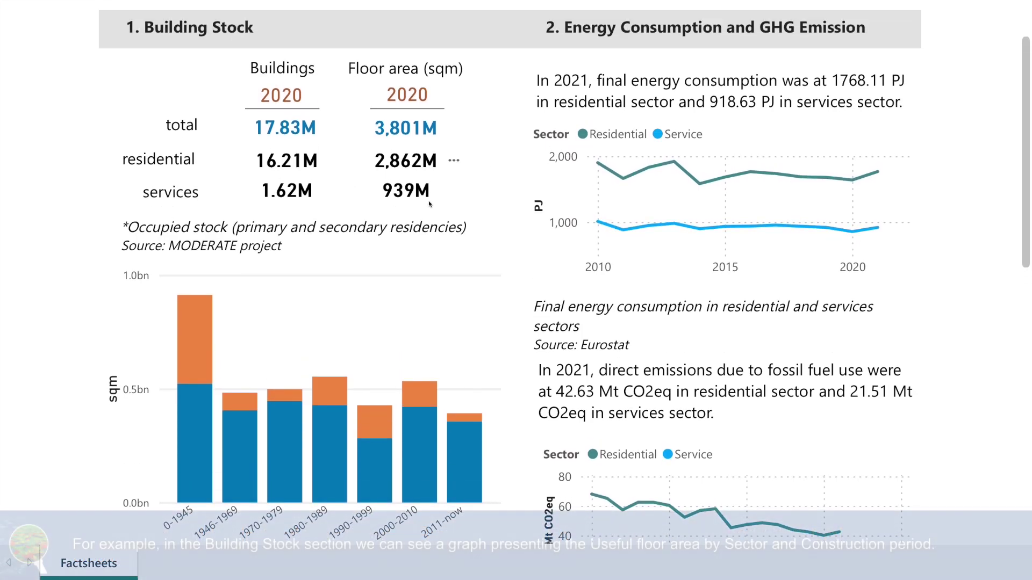
Show France's floor-area by construction period chart as a table, listing 522812716 sqm for 0-1945.
mouse_move(192, 318)
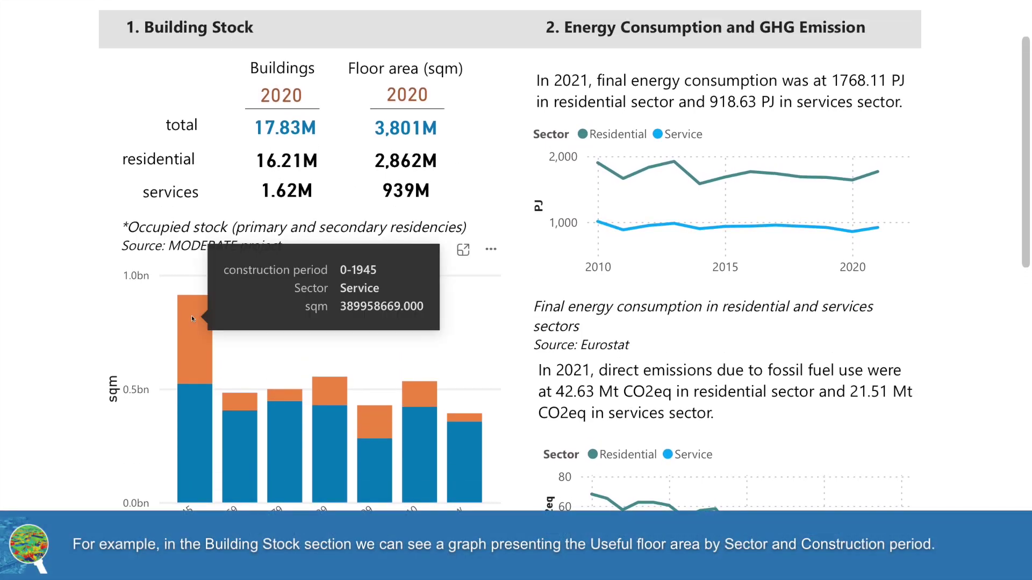
mouse_move(197, 385)
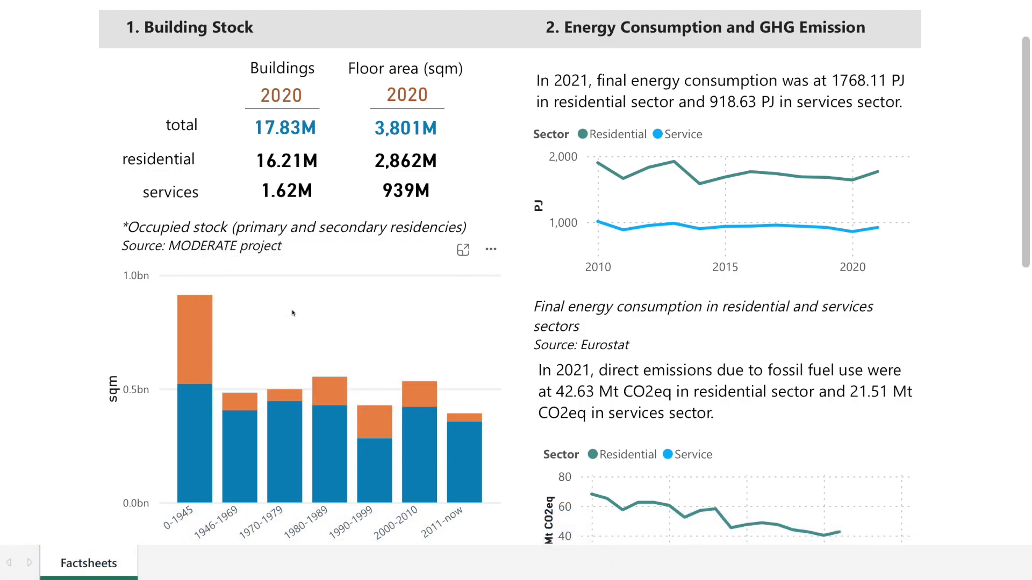
right_click(299, 317)
click(322, 328)
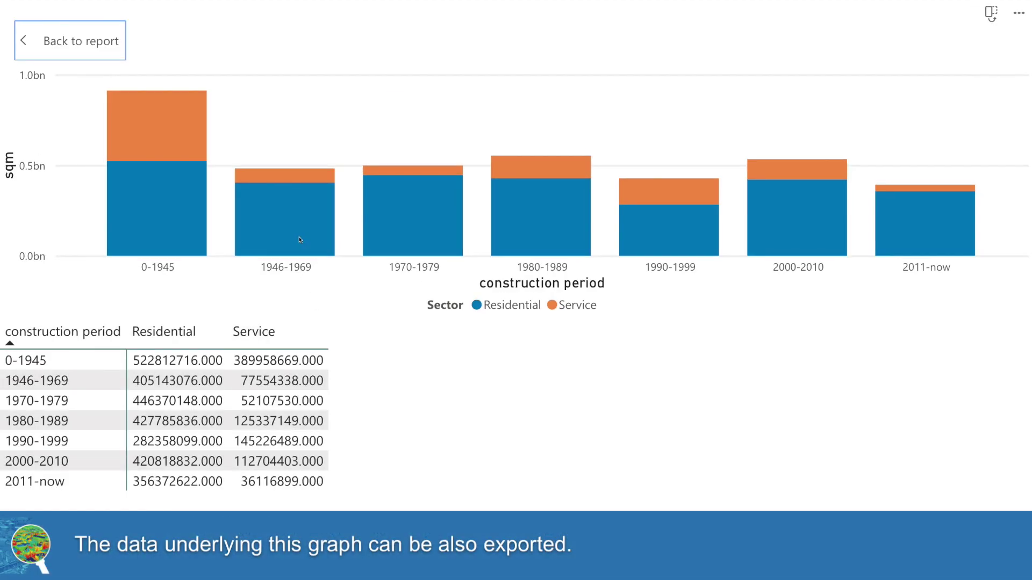
Export the floor-area chart's summarized data as .xlsx, then go back to the factsheet report.
mouse_move(300, 240)
mouse_move(295, 179)
click(1018, 17)
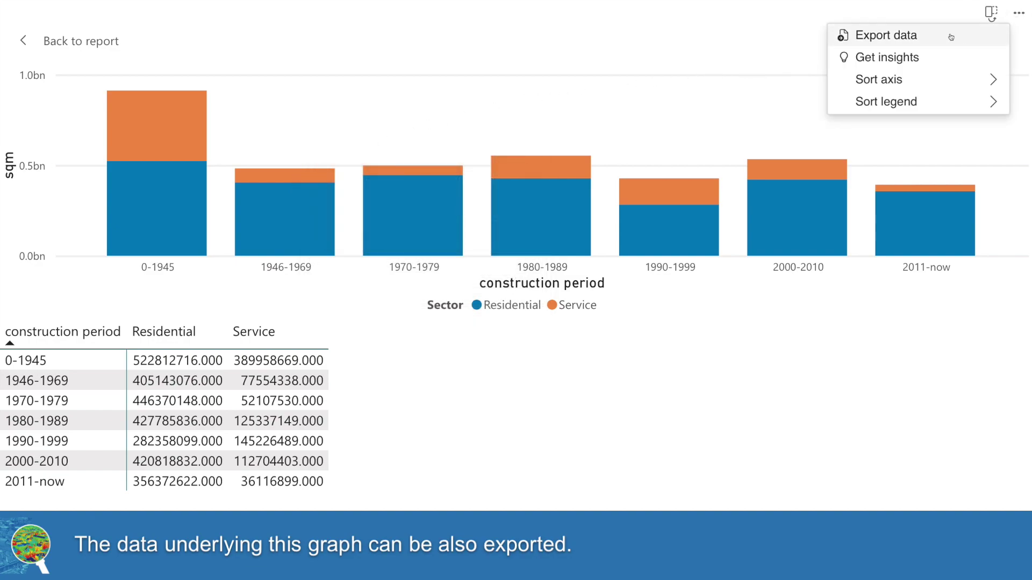
click(919, 40)
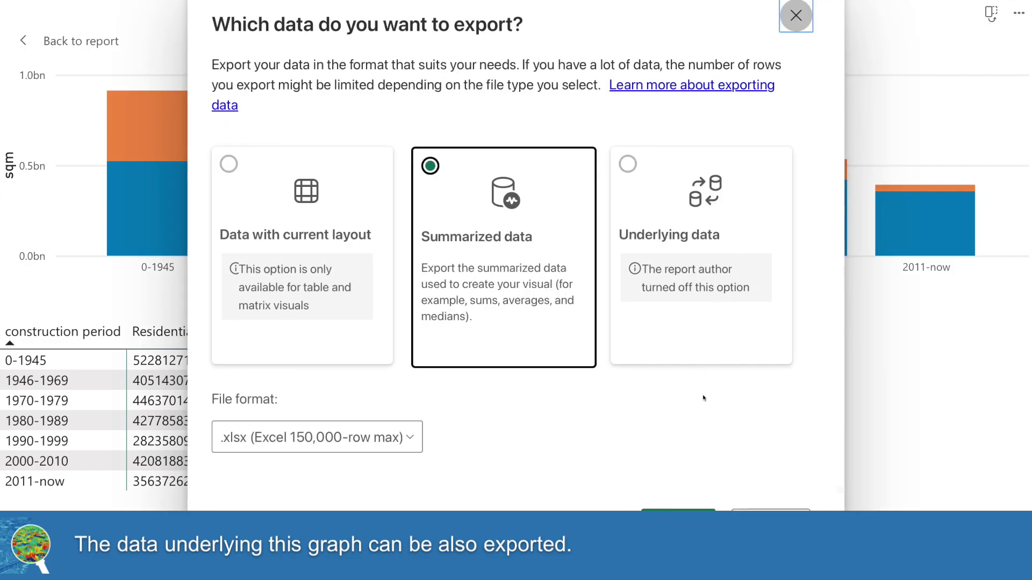
click(679, 518)
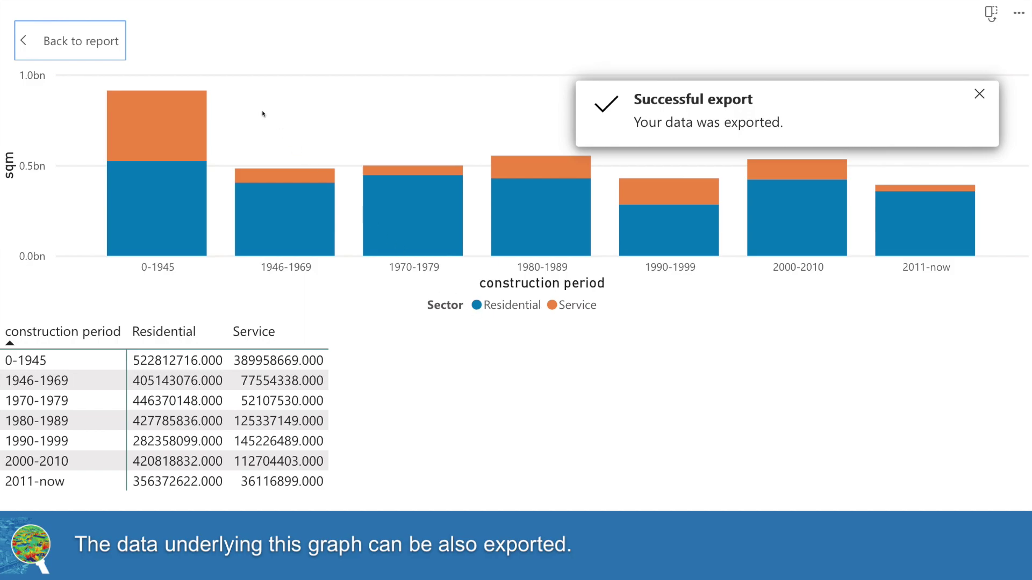
click(105, 46)
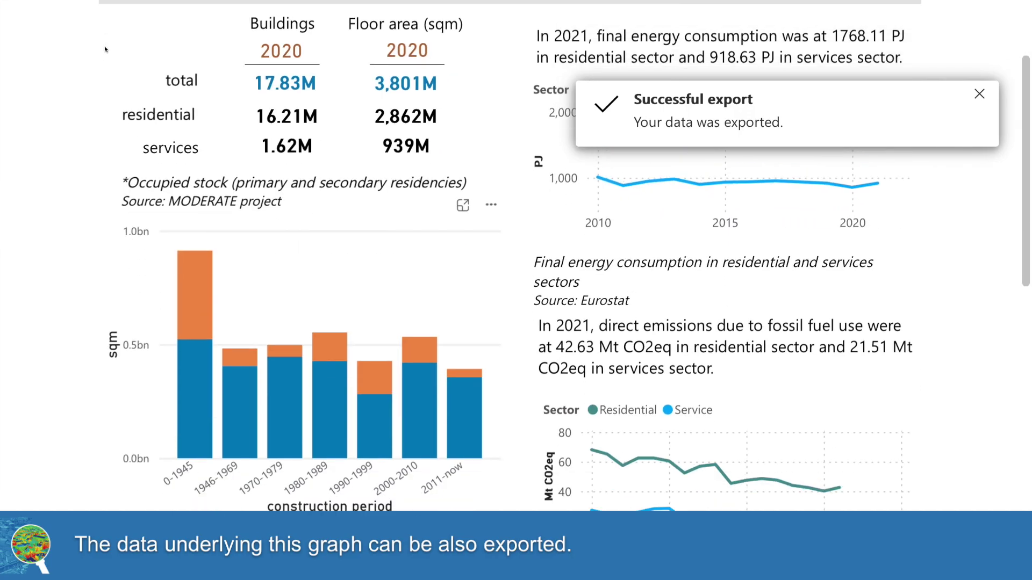
scroll(118, 115, up, 3)
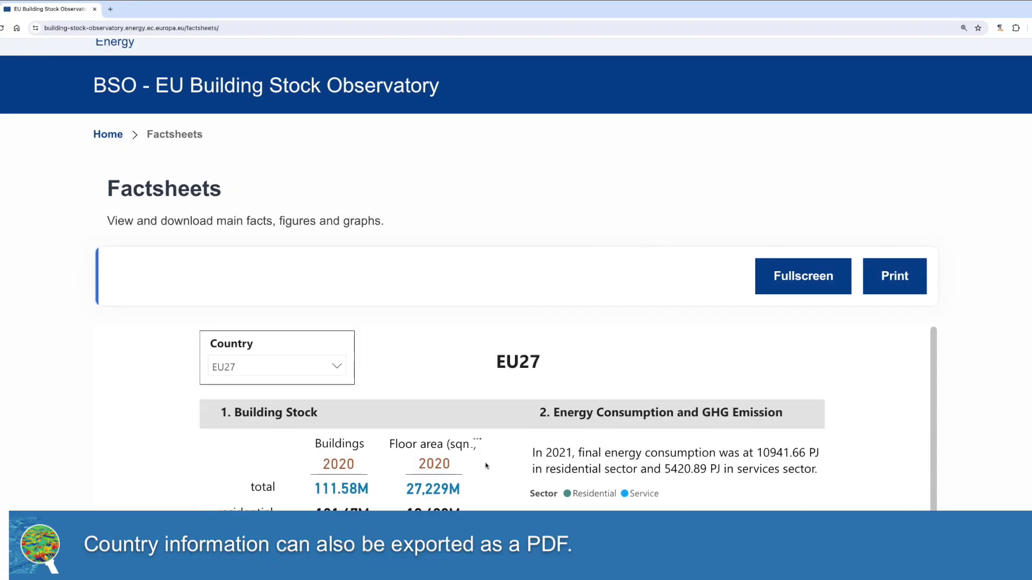
Print the EU27 factsheet to a file with the Save as PDF destination.
scroll(486, 466, down, 3)
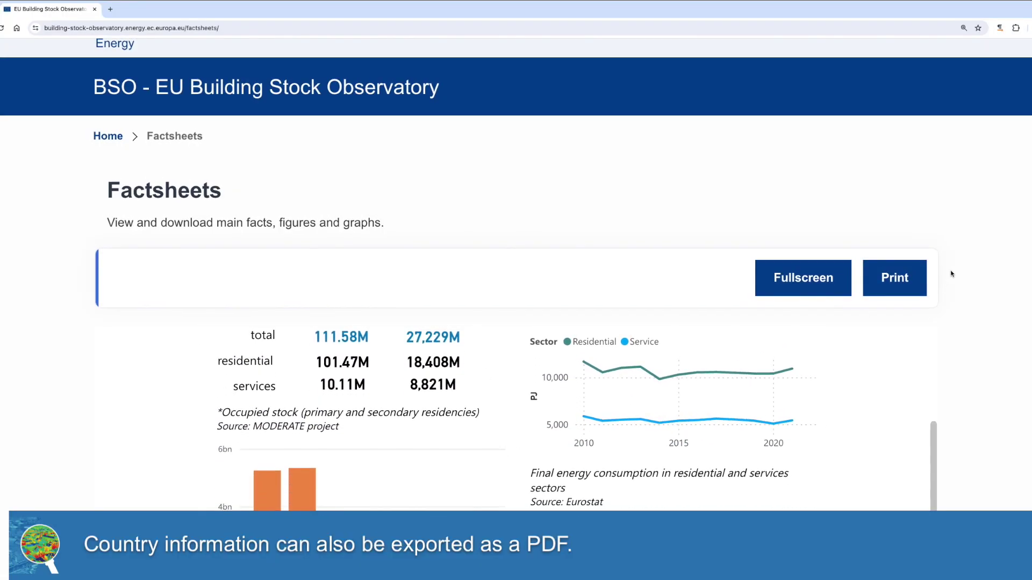
click(909, 283)
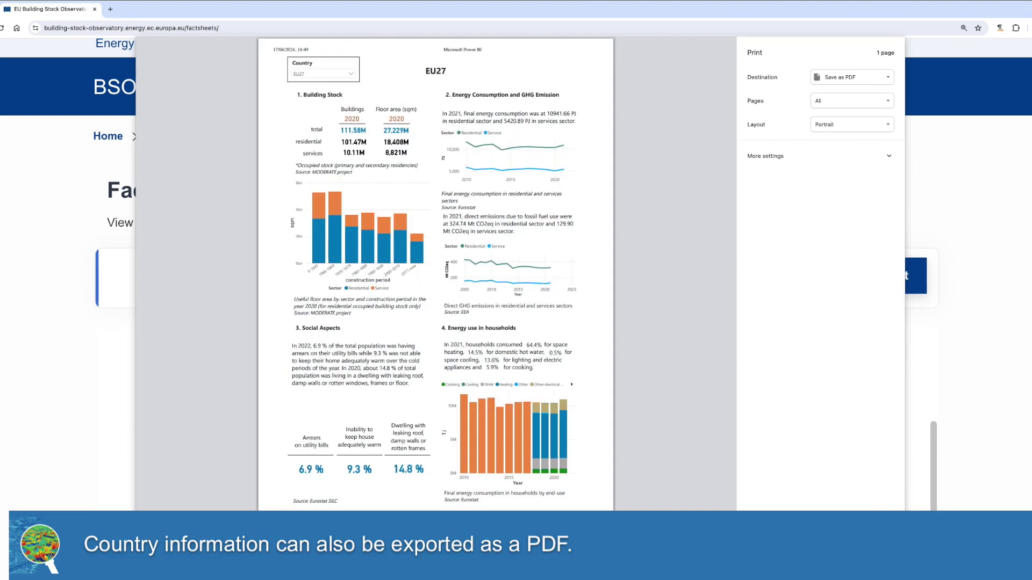
click(847, 488)
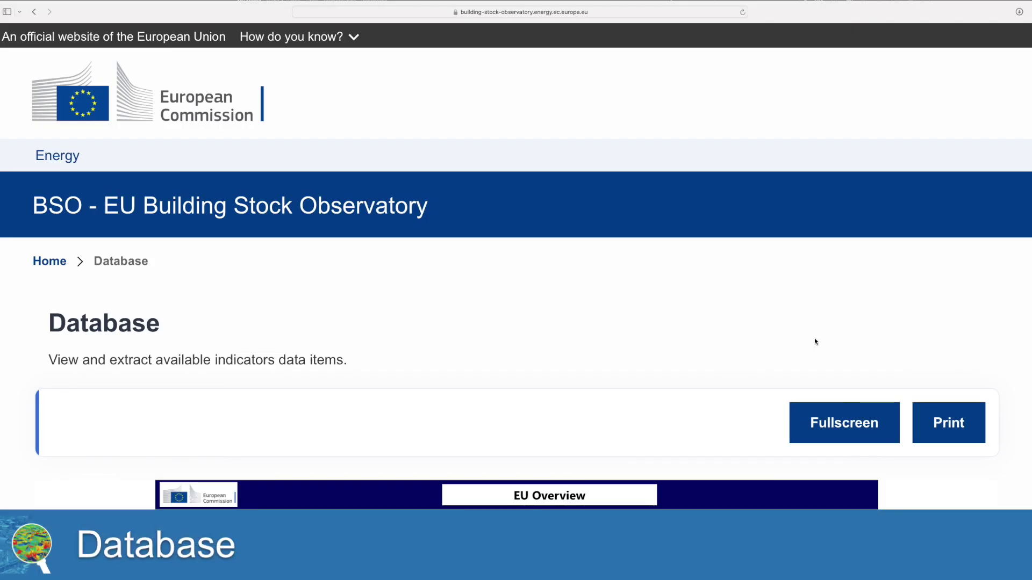
Scroll down through the Database page's EU Overview report and back to the top.
scroll(814, 340, down, 2)
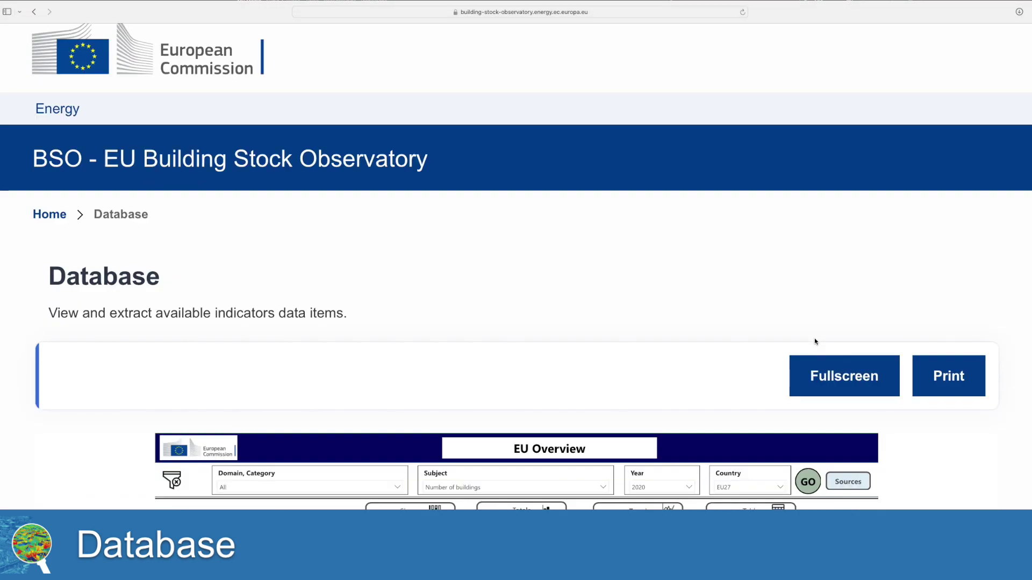
scroll(1025, 395, down, 10)
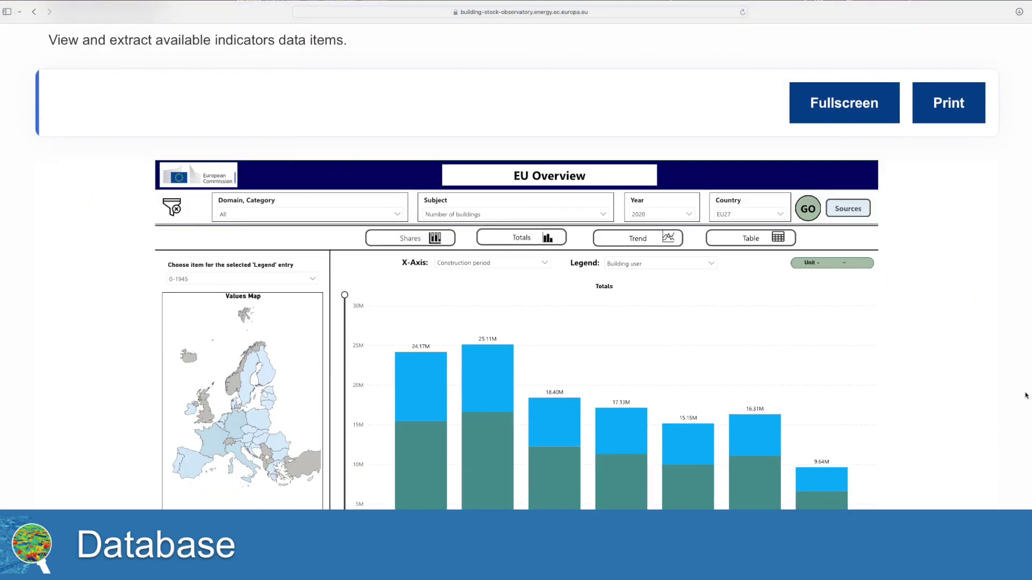
scroll(1026, 395, down, 9)
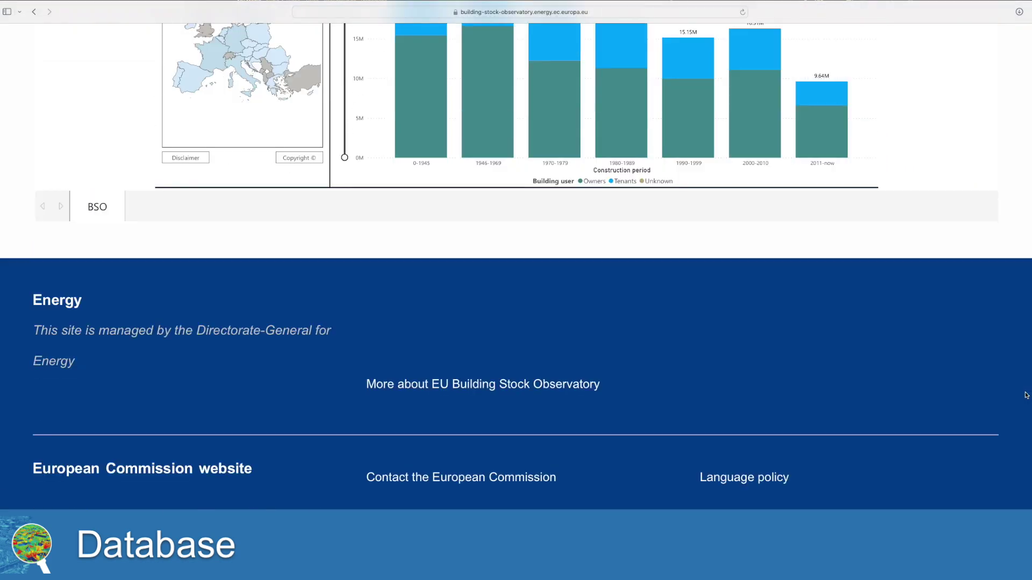
scroll(1026, 396, down, 1)
scroll(1026, 395, up, 12)
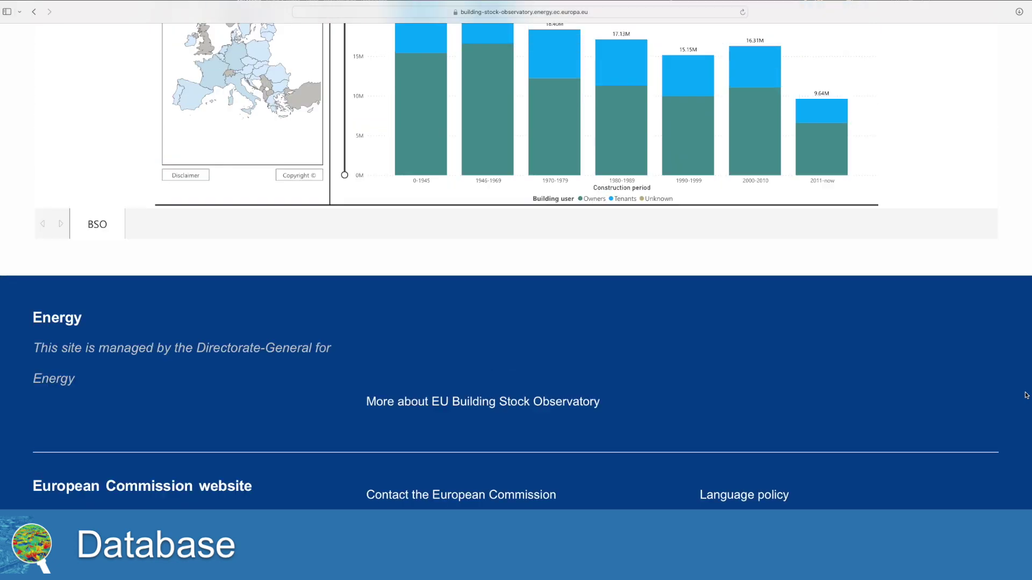
scroll(1026, 396, up, 7)
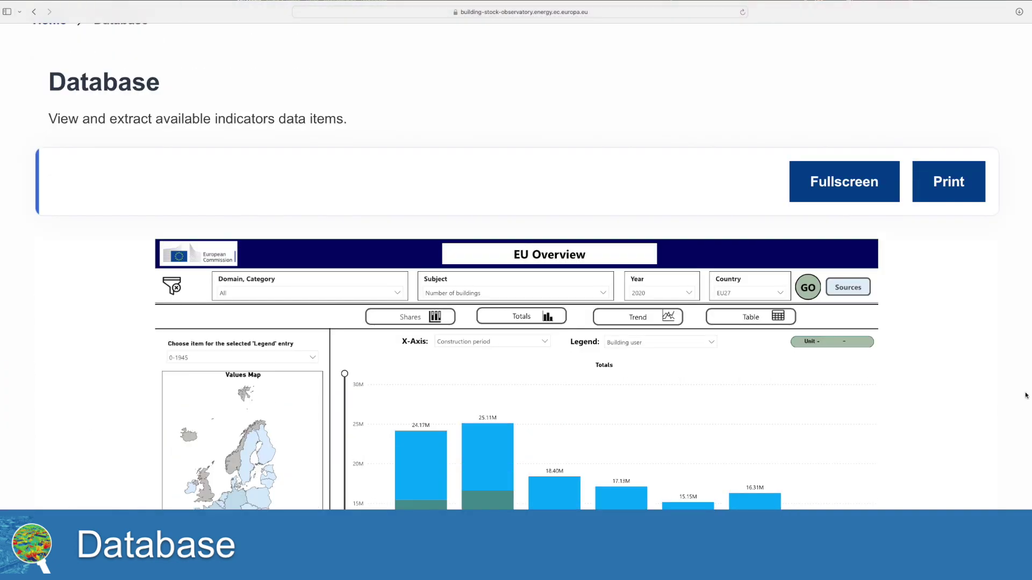
Show the EU Overview report full screen with Subject set to GHG emissions from buildings.
click(869, 289)
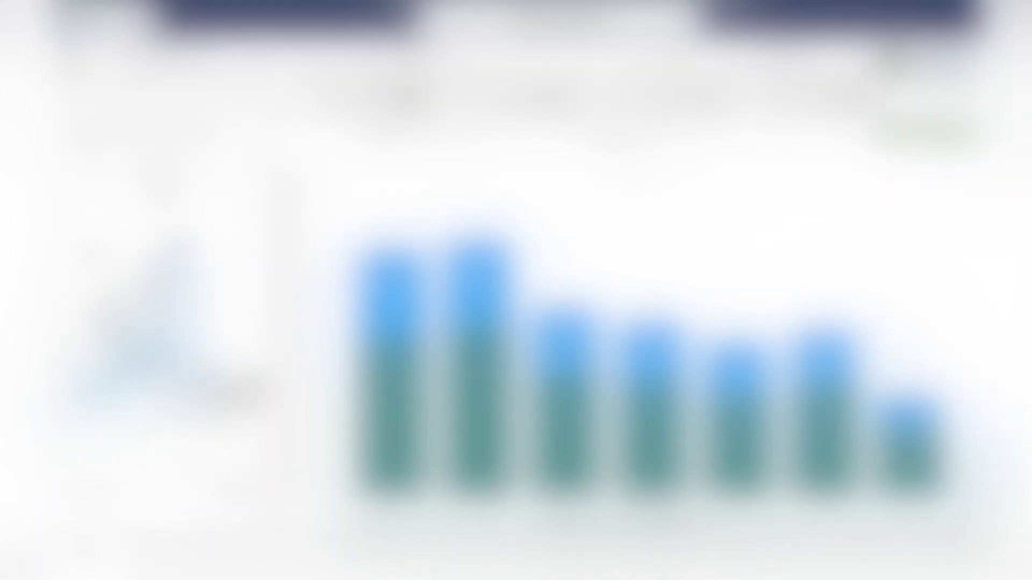
click(462, 70)
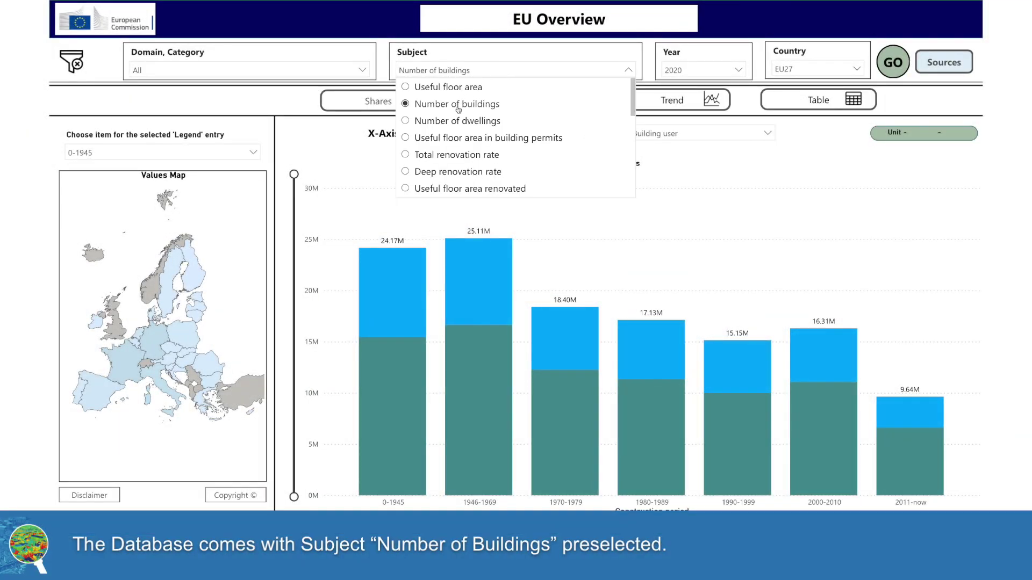
scroll(465, 118, down, 1)
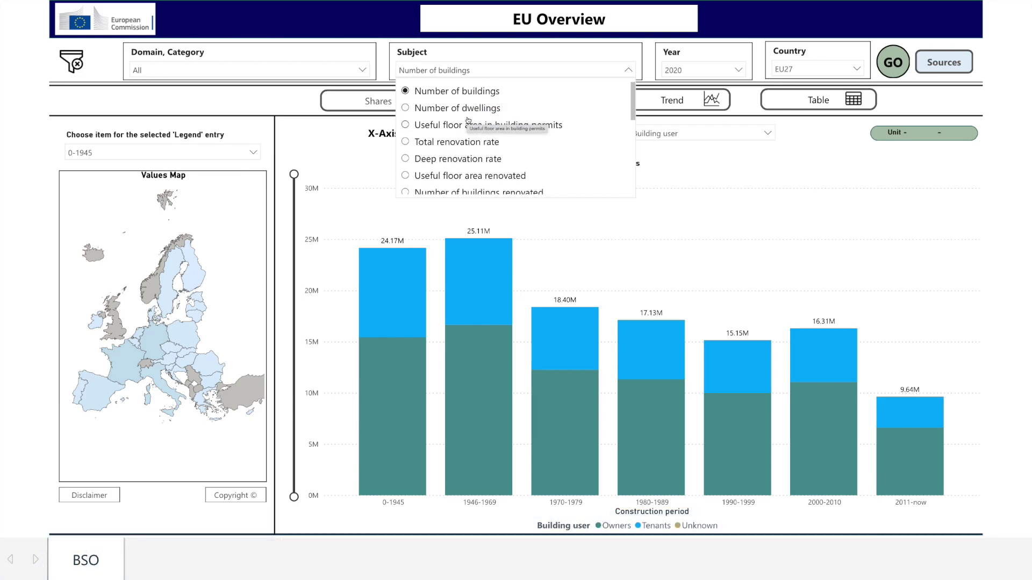
scroll(467, 121, down, 3)
scroll(466, 123, down, 2)
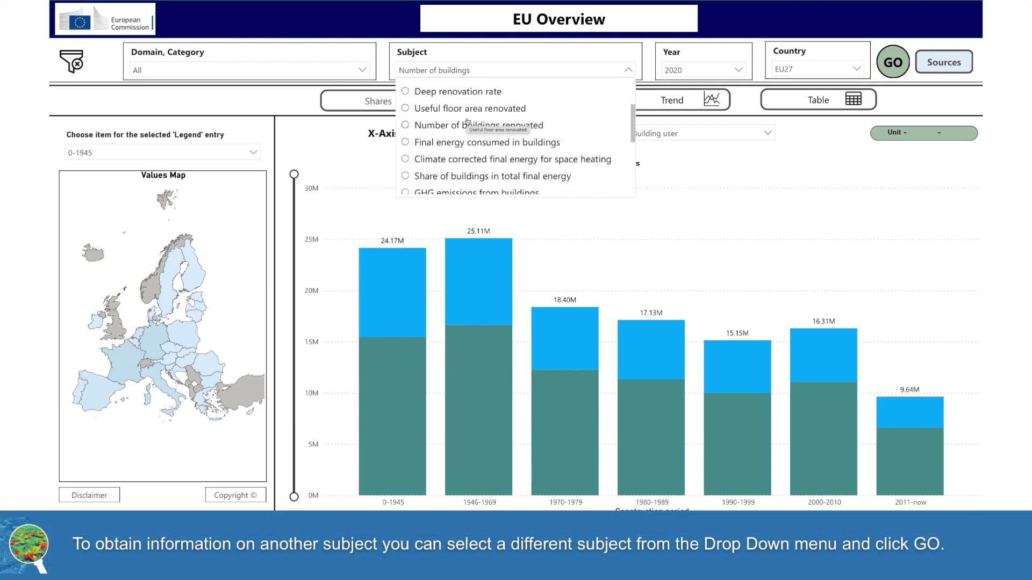
click(468, 163)
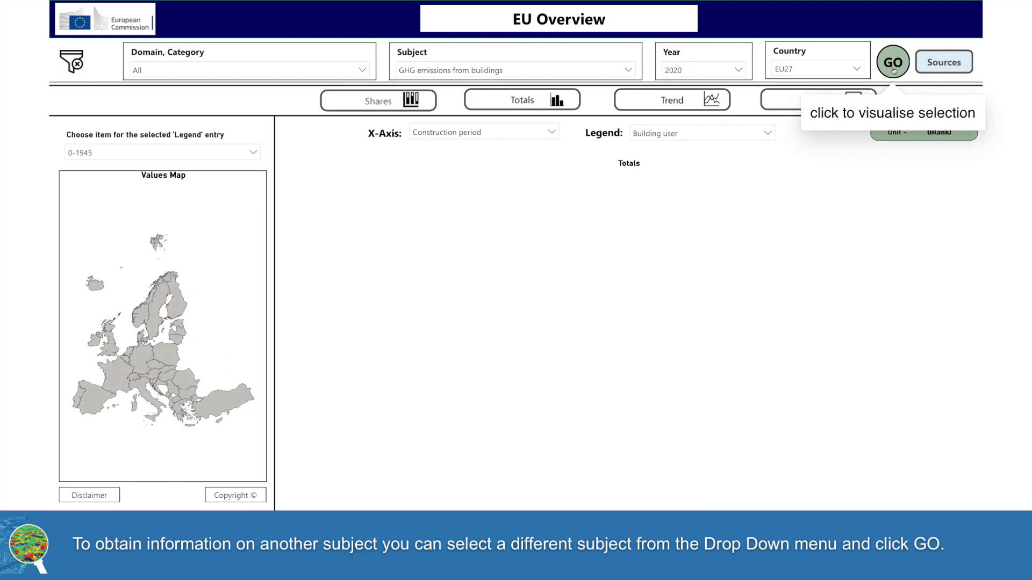
click(893, 70)
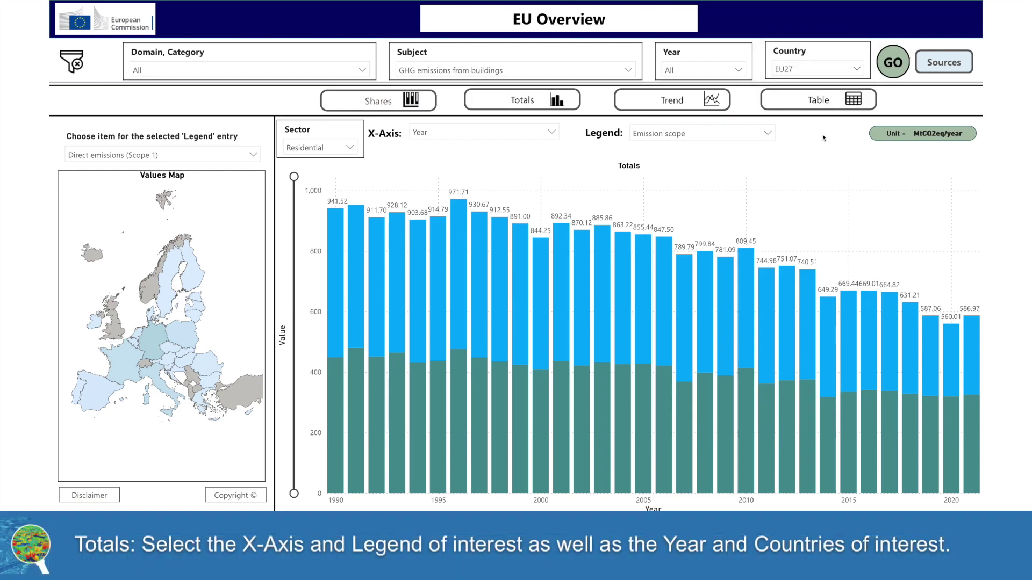
Keep Year on the X-axis and Emission scope as the legend.
click(494, 133)
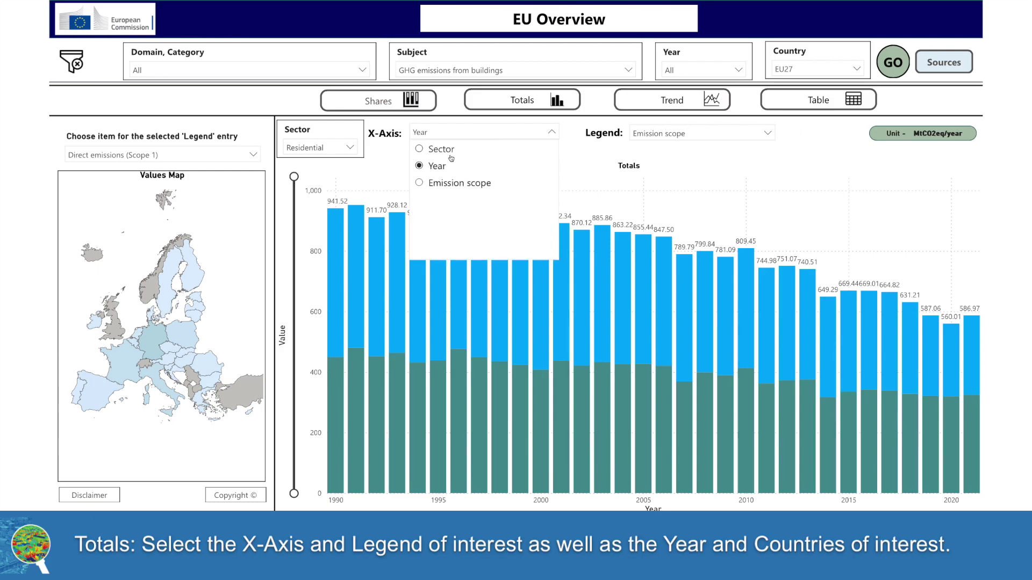
click(610, 160)
click(653, 132)
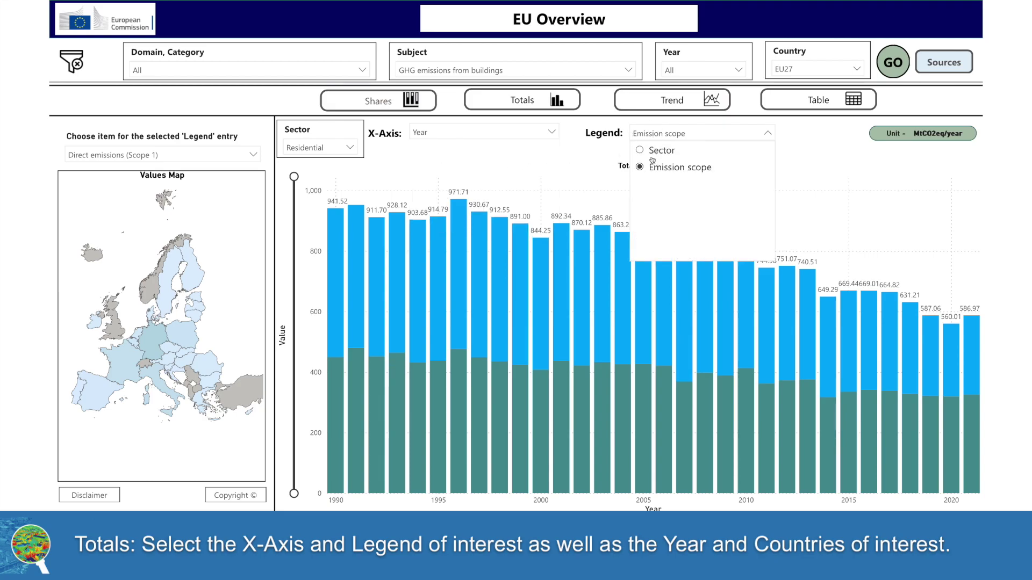
click(591, 153)
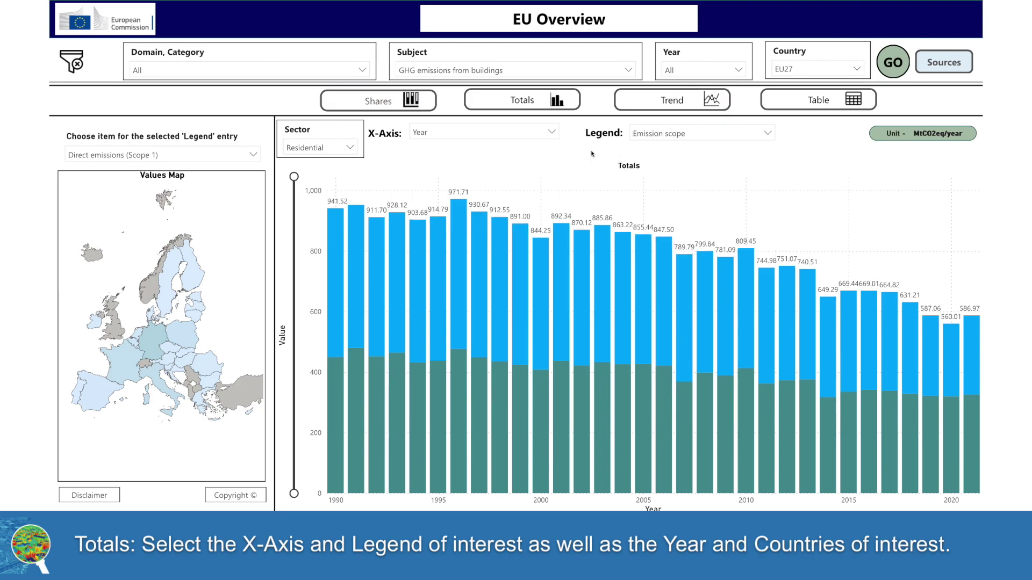
Replace EU27 with Germany, Greece and Finland in the country filter.
click(784, 70)
click(781, 102)
scroll(789, 155, down, 3)
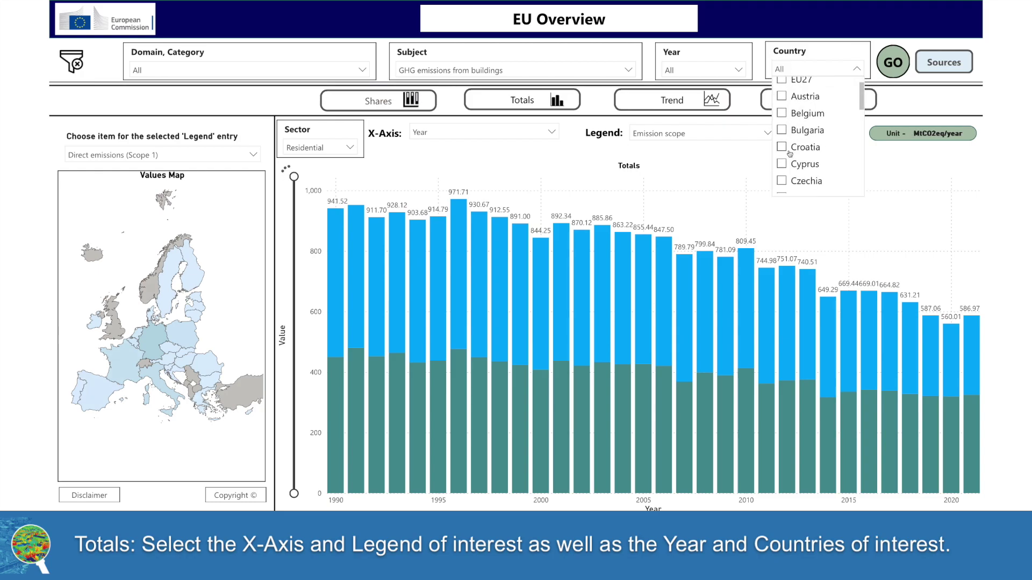
scroll(789, 154, down, 1)
click(782, 149)
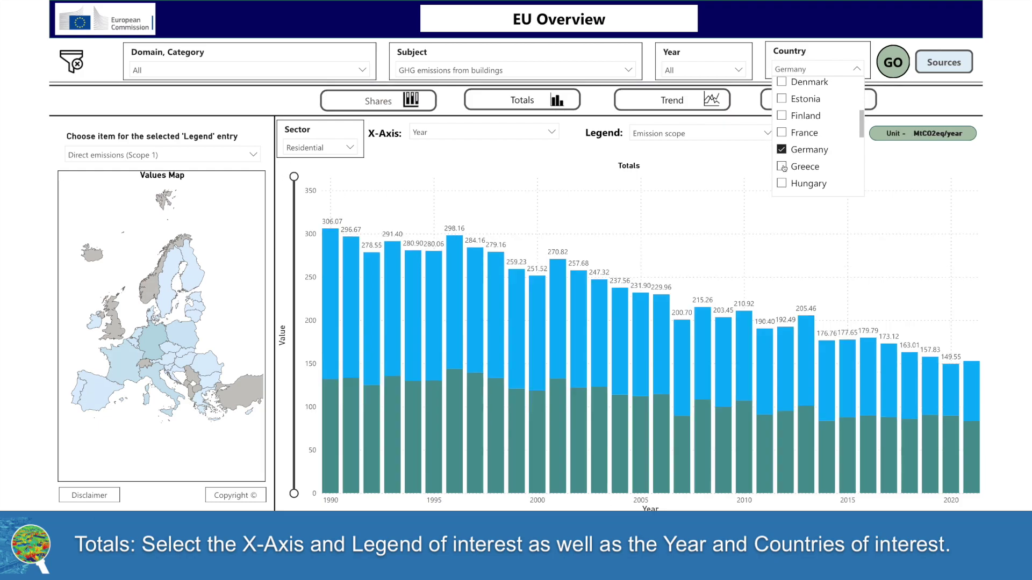
click(782, 166)
click(782, 116)
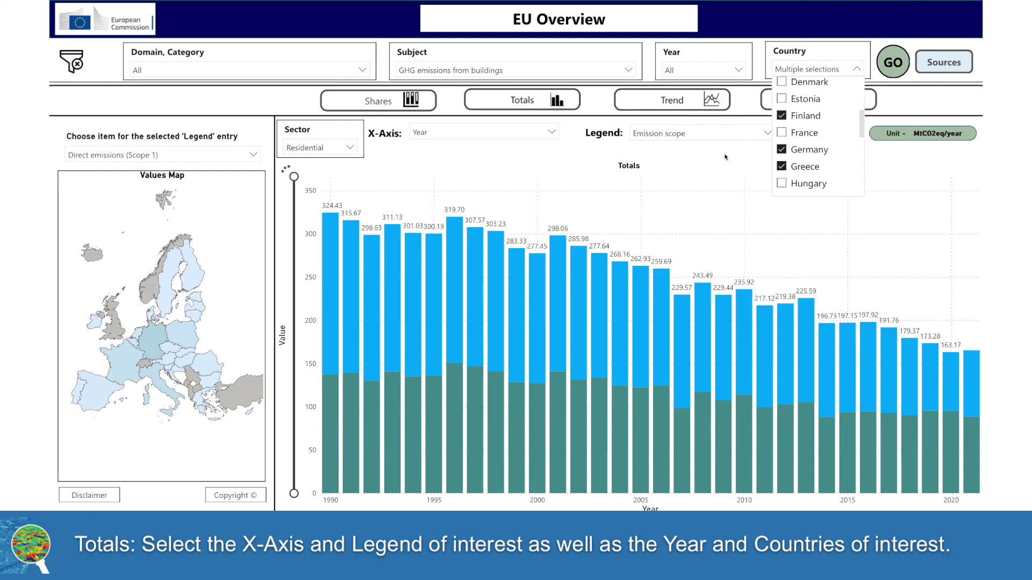
click(743, 153)
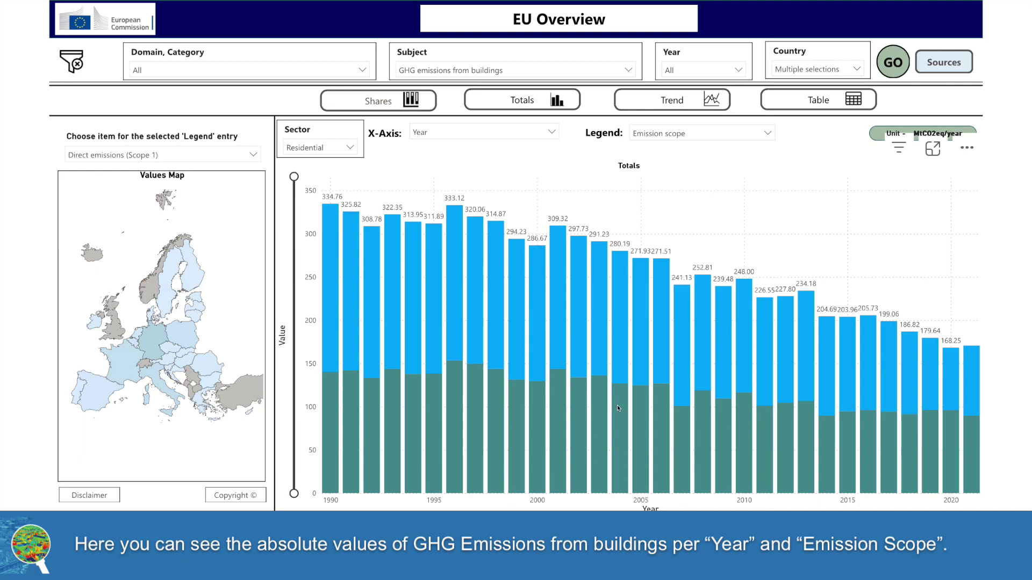
mouse_move(617, 407)
Reset the Sector filter to All and show the emissions Trend line chart.
click(349, 148)
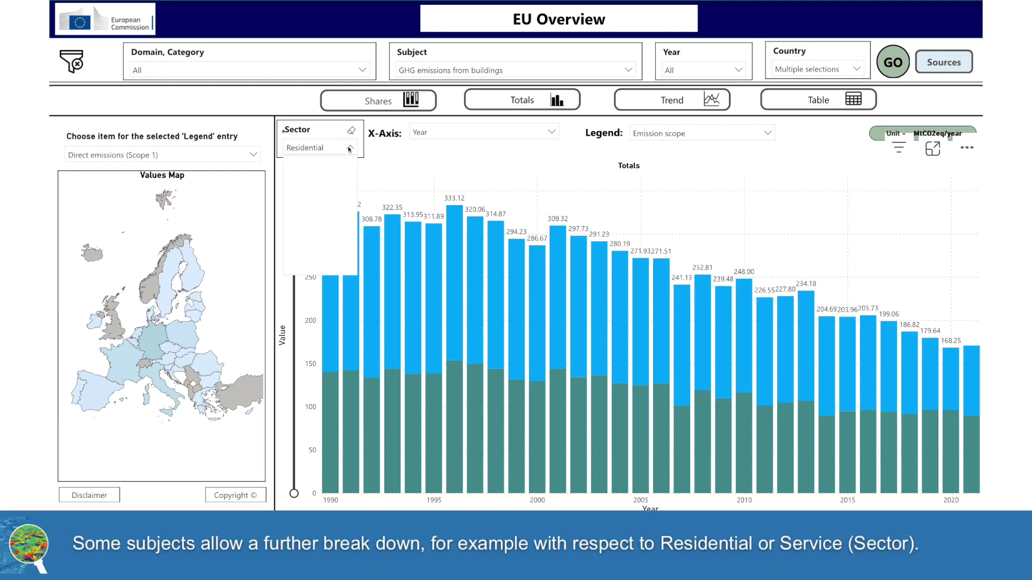
click(293, 182)
click(294, 165)
click(293, 182)
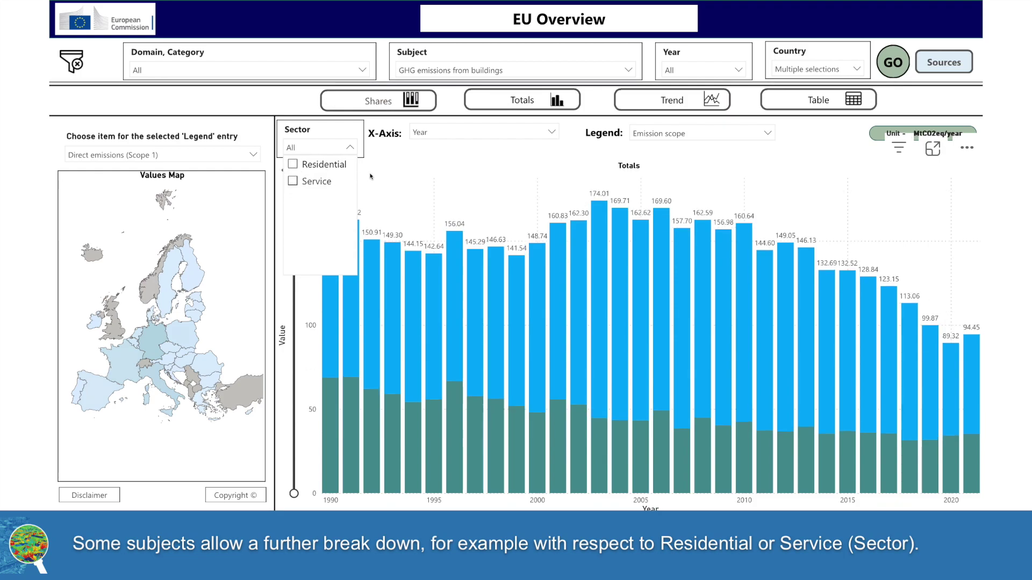
click(641, 102)
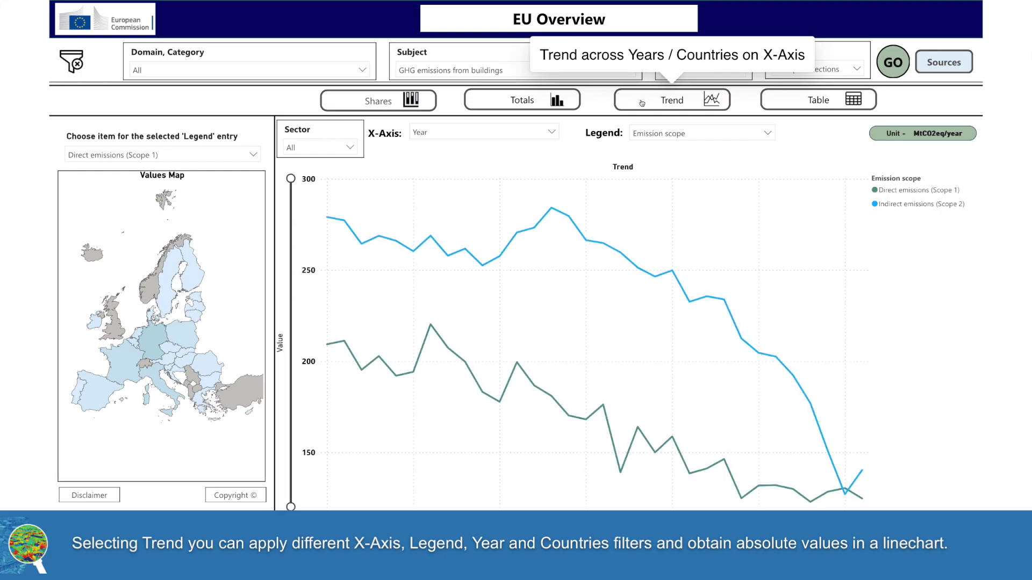
Try Sector as the legend, then set the legend back to Emission scope.
click(548, 133)
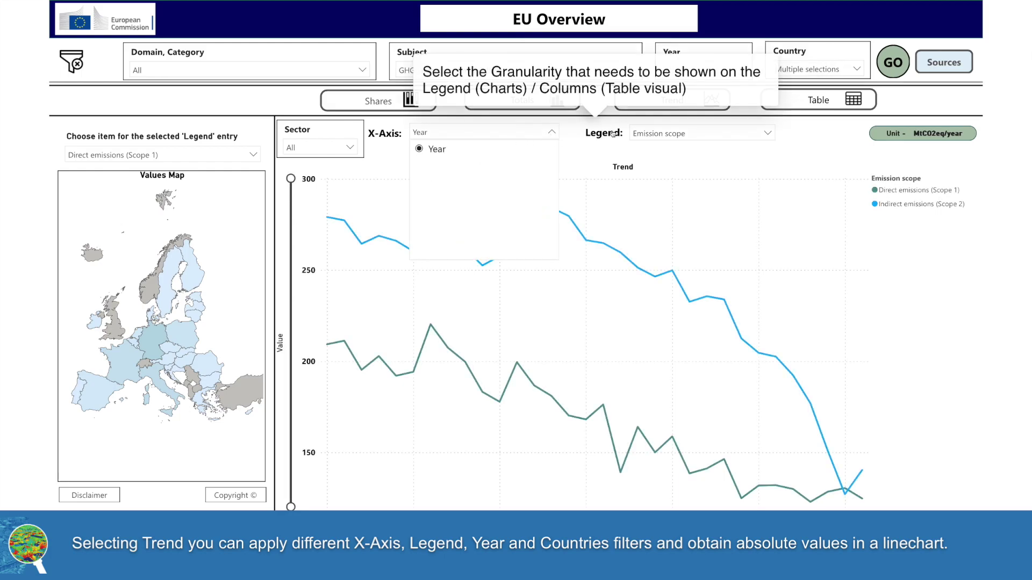
click(666, 135)
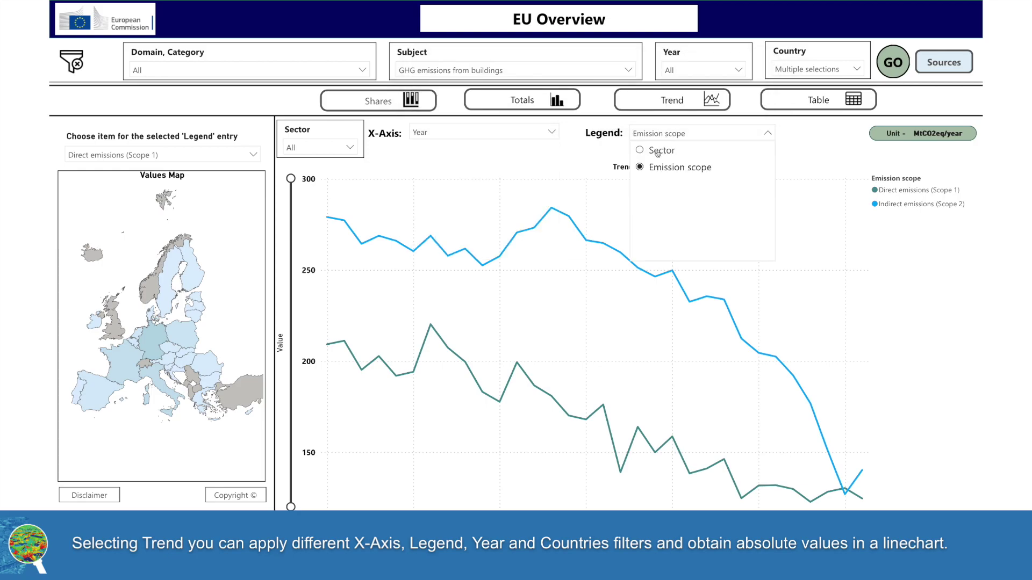
click(657, 152)
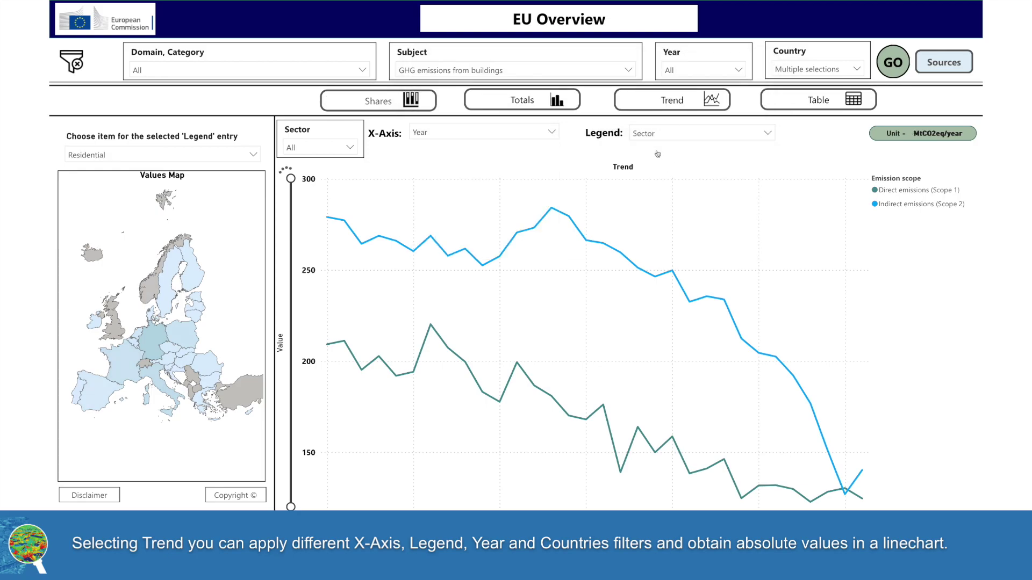
click(661, 136)
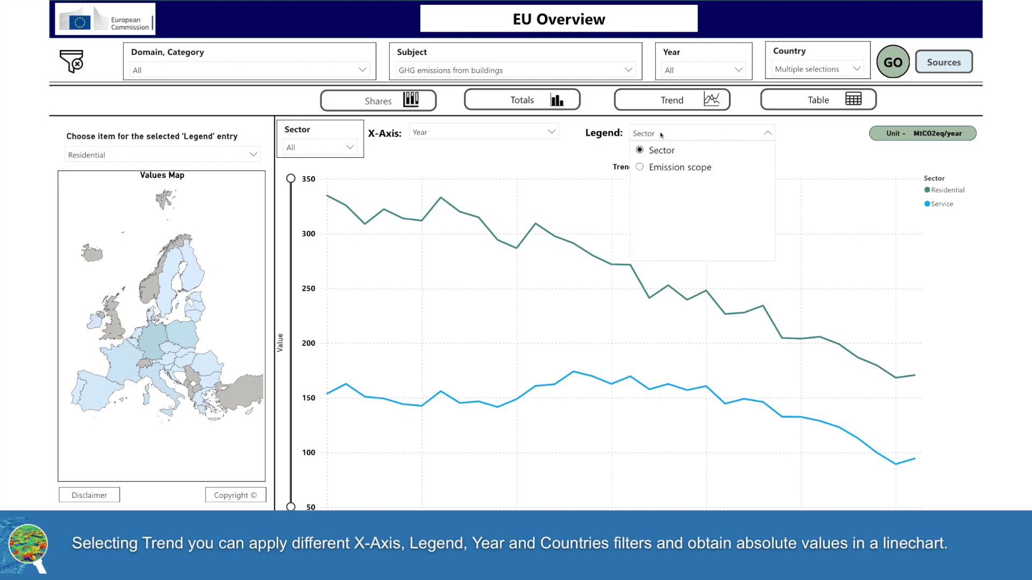
click(658, 168)
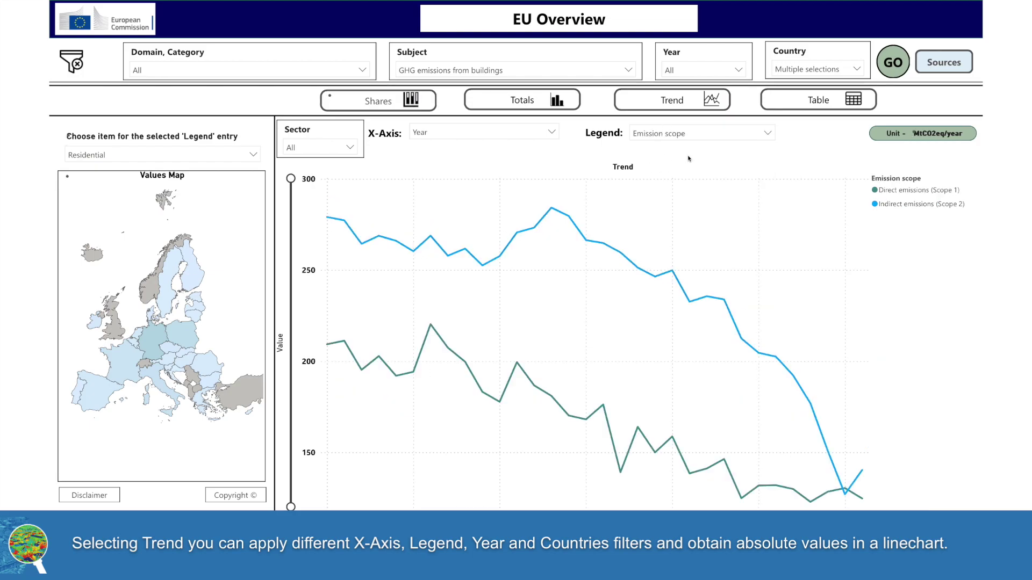
Add Cyprus to the selected countries in the Country filter.
click(796, 70)
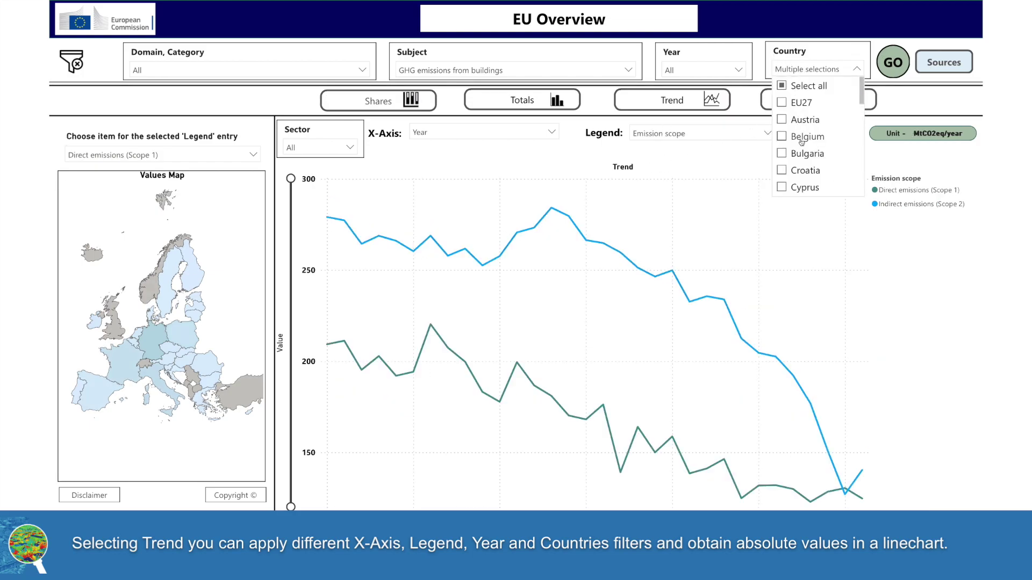
scroll(801, 139, down, 3)
click(782, 129)
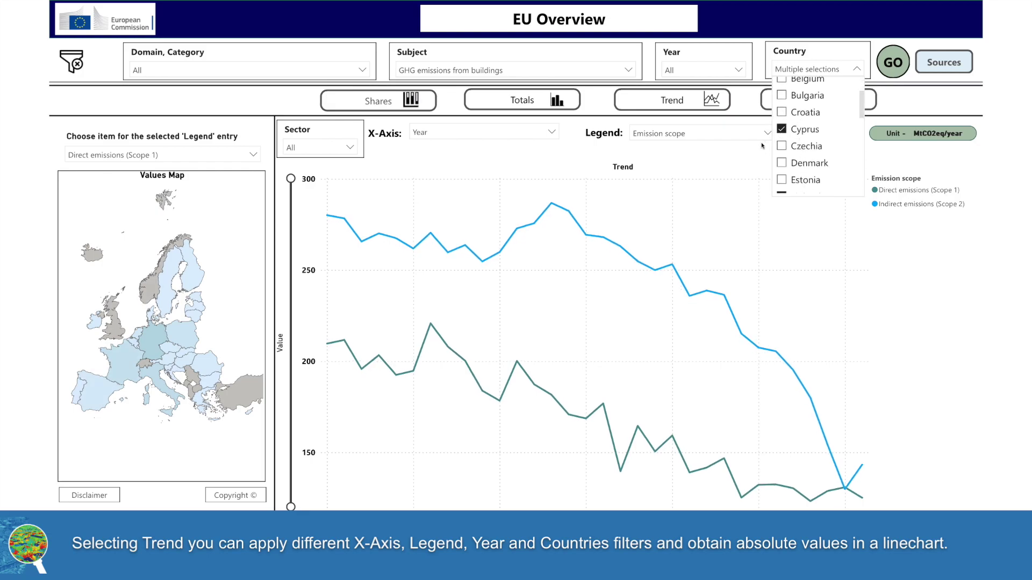
click(745, 153)
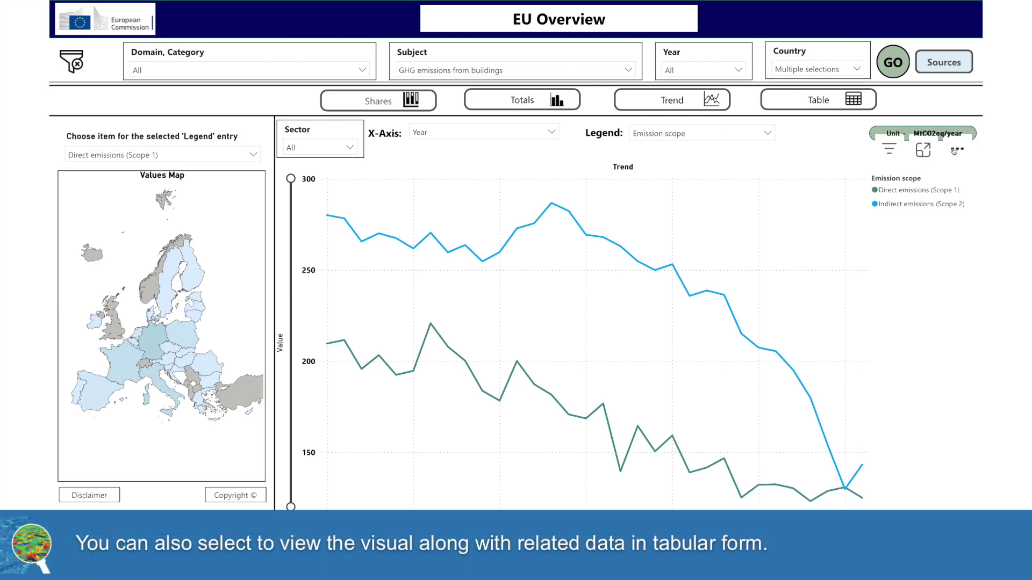
click(955, 150)
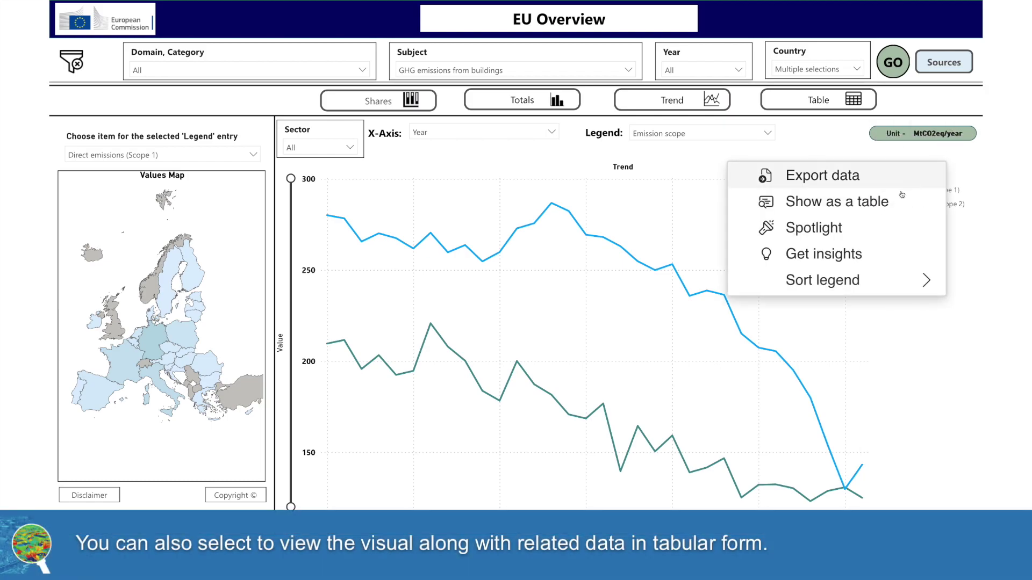
click(891, 205)
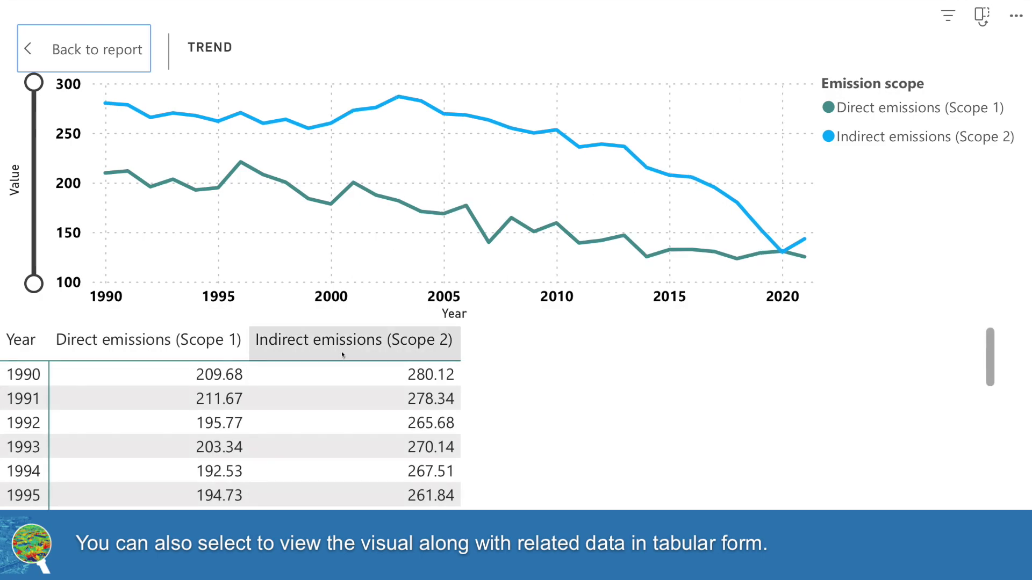
scroll(480, 388, down, 3)
scroll(480, 386, down, 2)
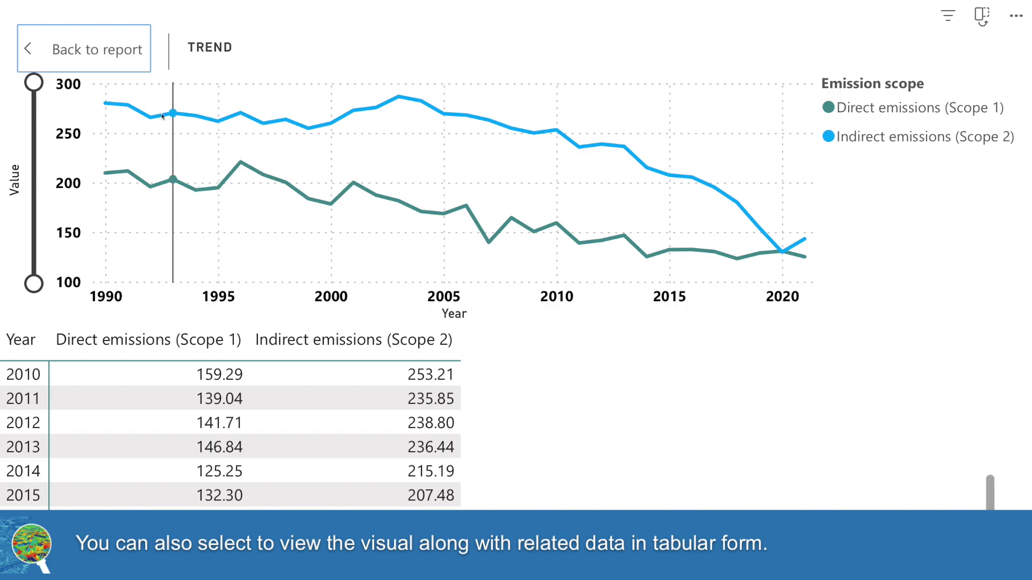
click(106, 59)
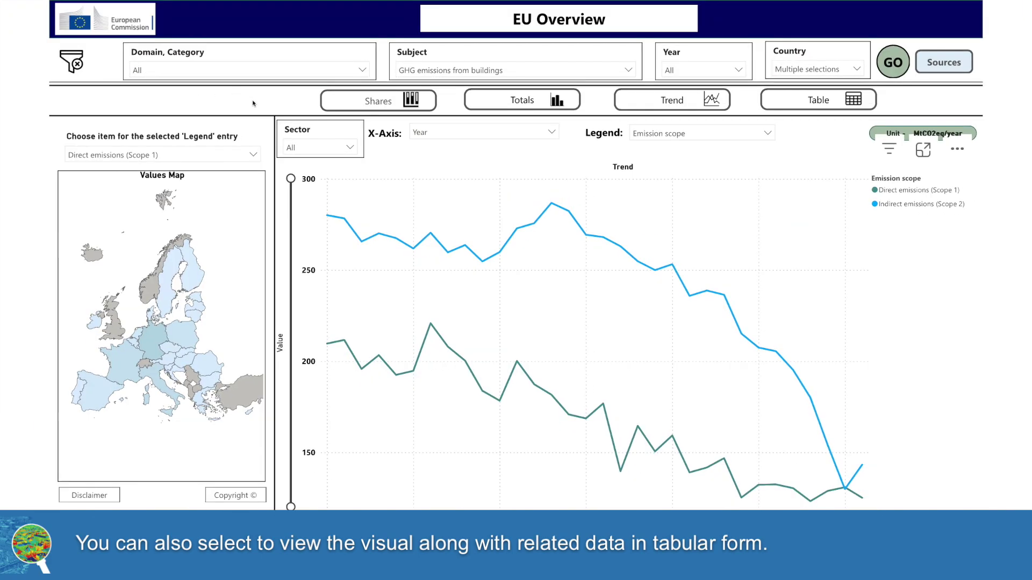
Switch to the Shares view and highlight Cyprus on the Values Map.
click(399, 104)
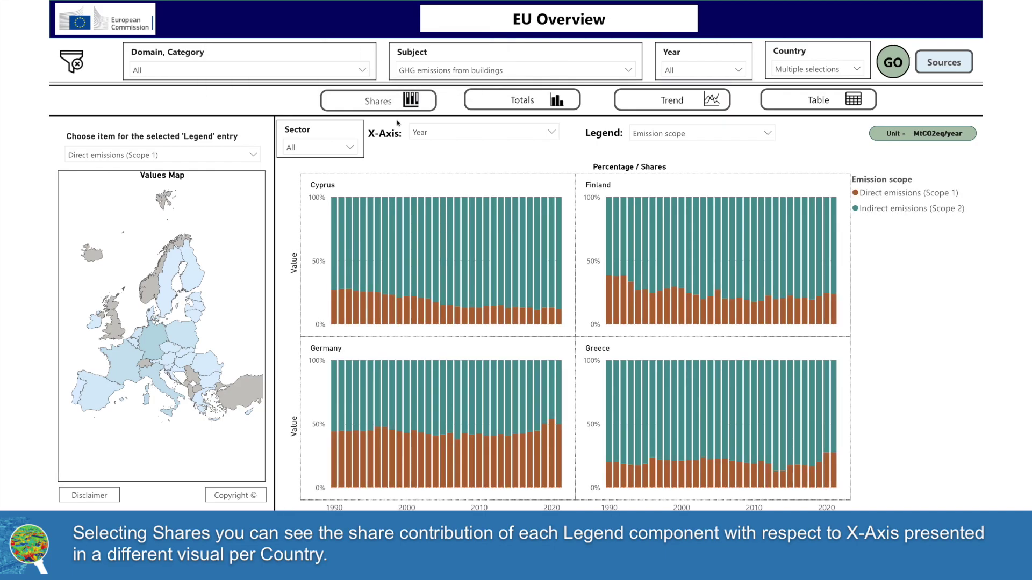
mouse_move(335, 217)
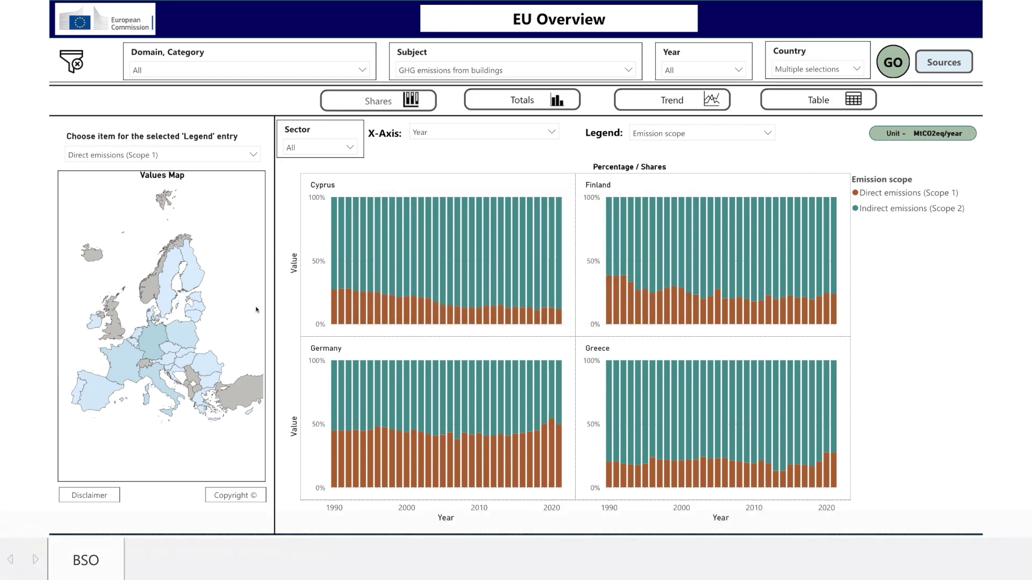
click(250, 414)
mouse_move(204, 341)
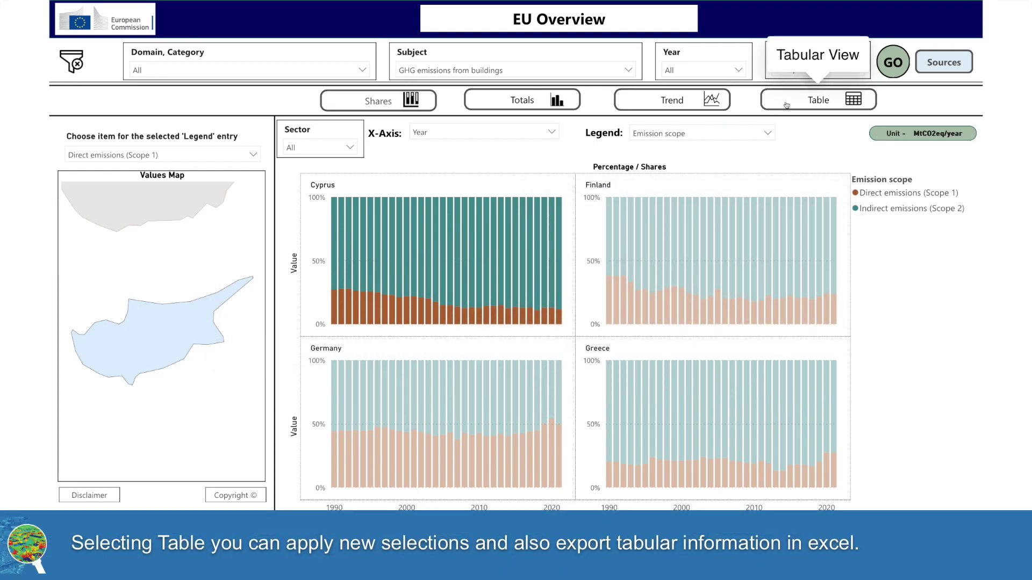
Switch to the Table view and scroll through Cyprus's yearly direct and indirect emissions.
click(787, 105)
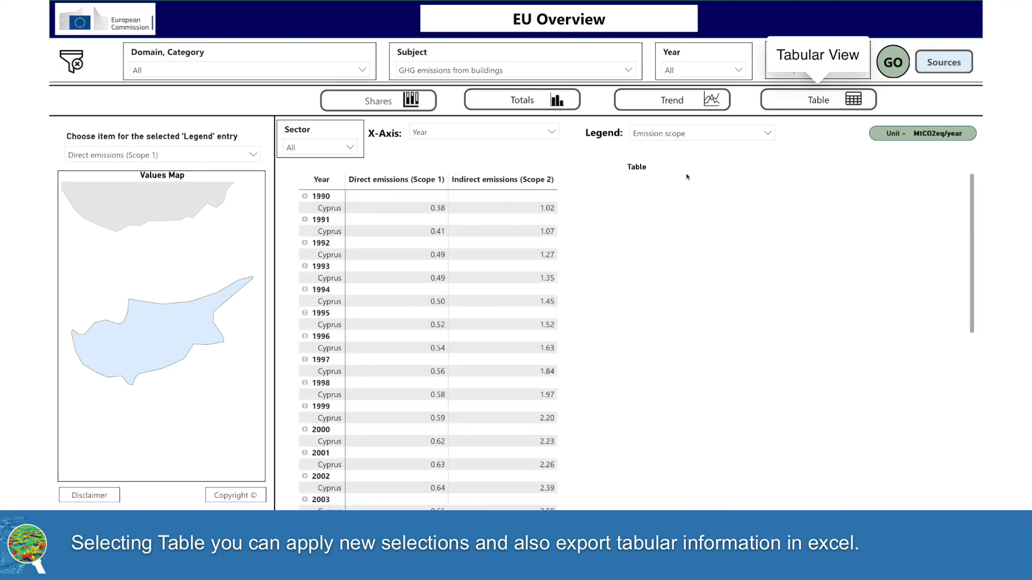
scroll(654, 244, down, 5)
scroll(655, 244, down, 6)
scroll(654, 244, down, 1)
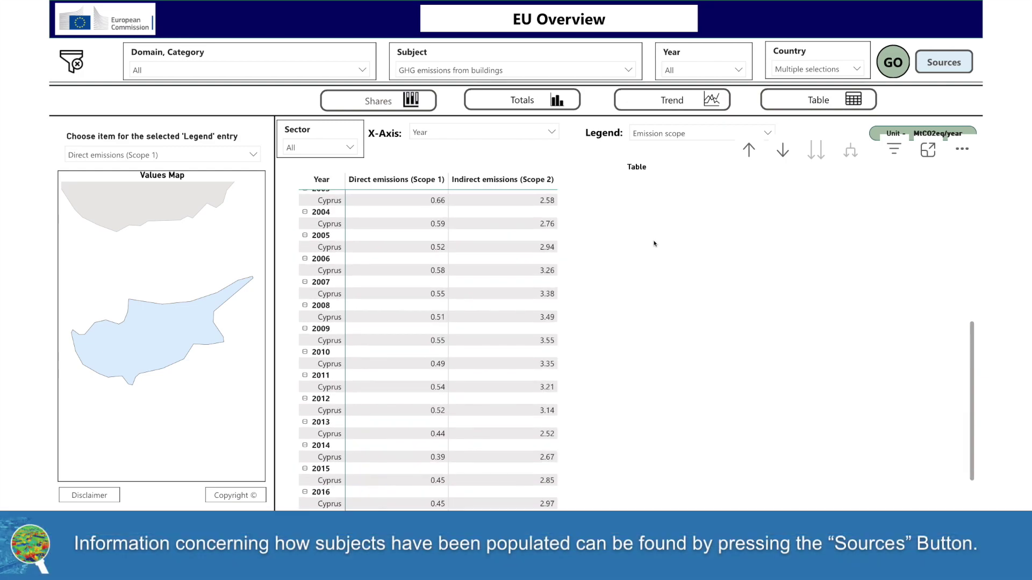
Browse the Sources page across its columns, then return to the EU Overview emissions table.
click(948, 70)
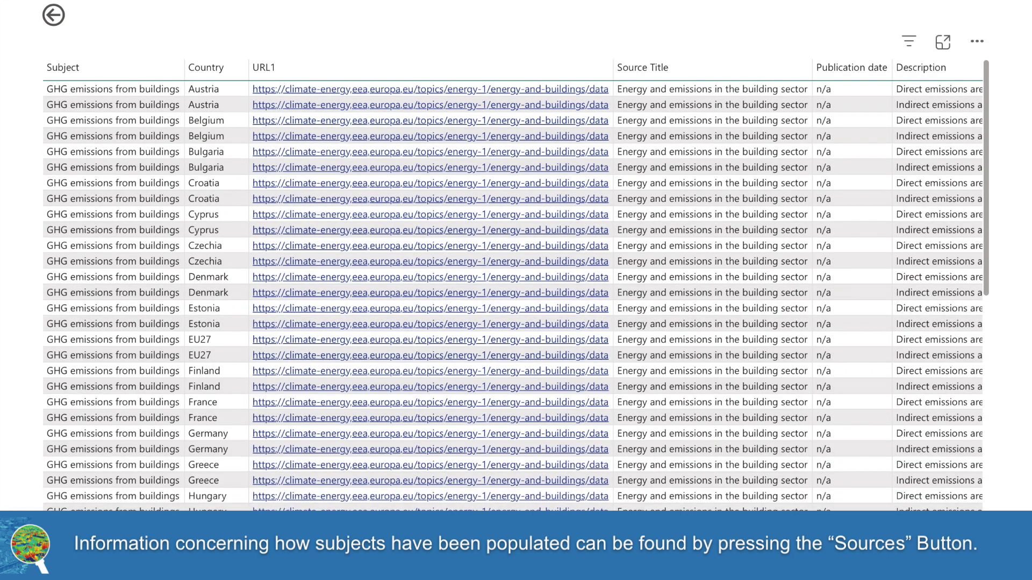
scroll(513, 286, right, 5)
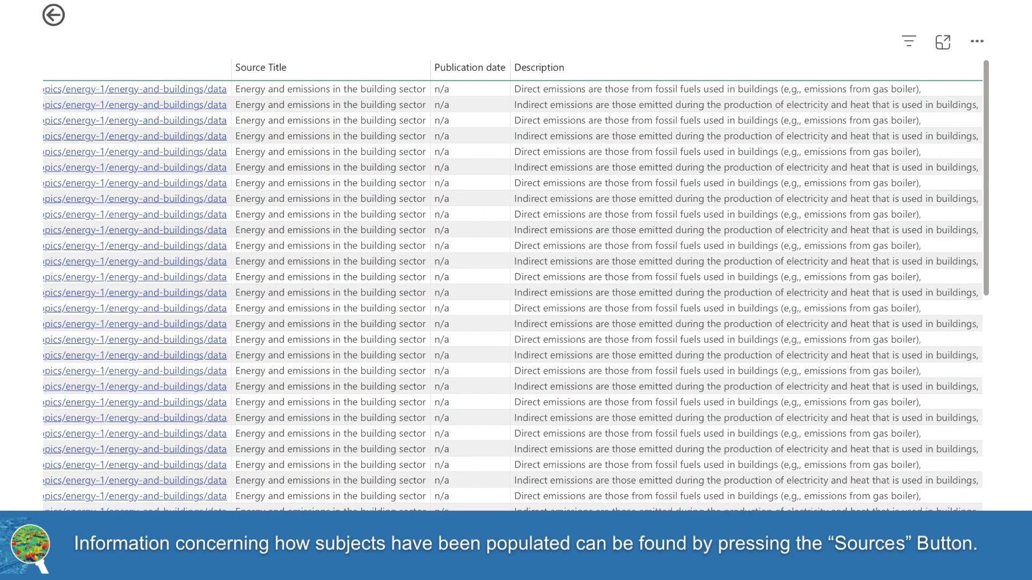
scroll(513, 376, left, 5)
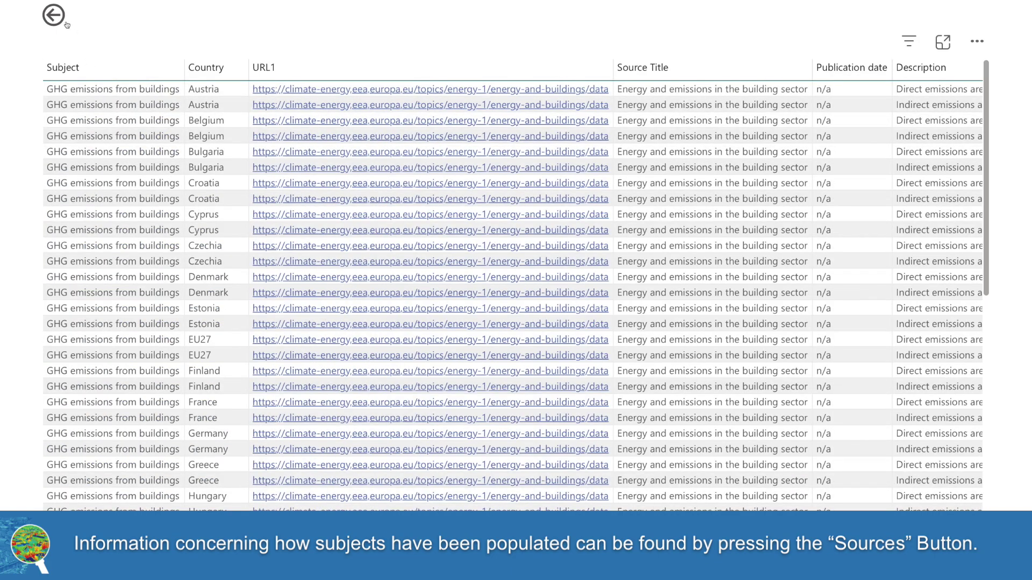
click(59, 20)
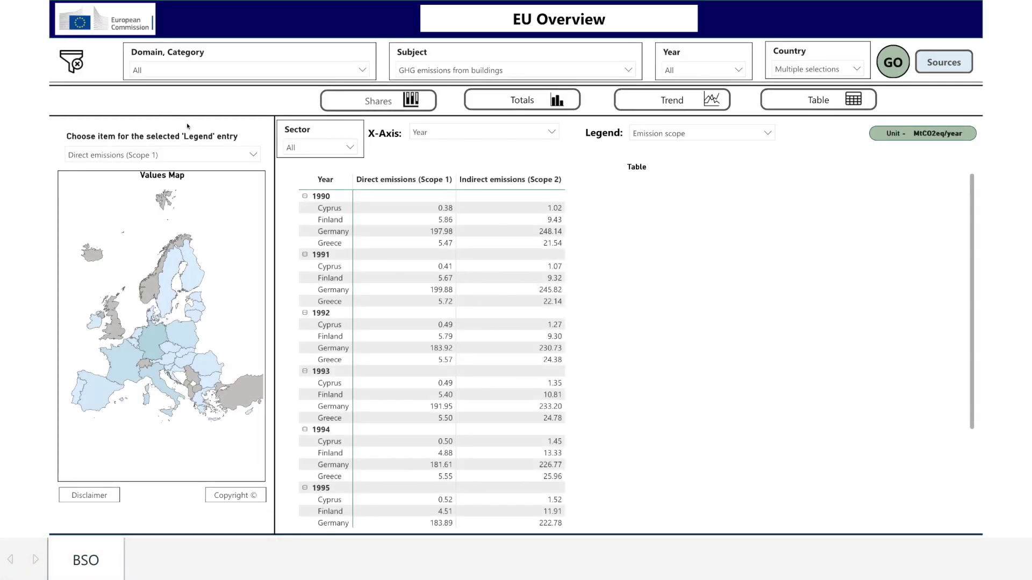